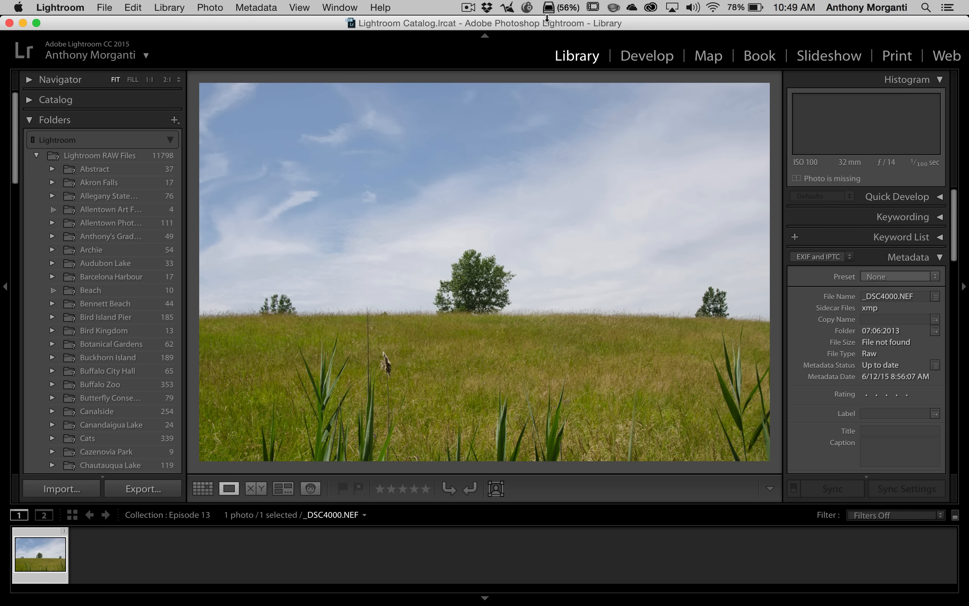
Check the mounted drives and view _DSC4000.NEF in the Develop module before returning to the Library module.
left_click(548, 8)
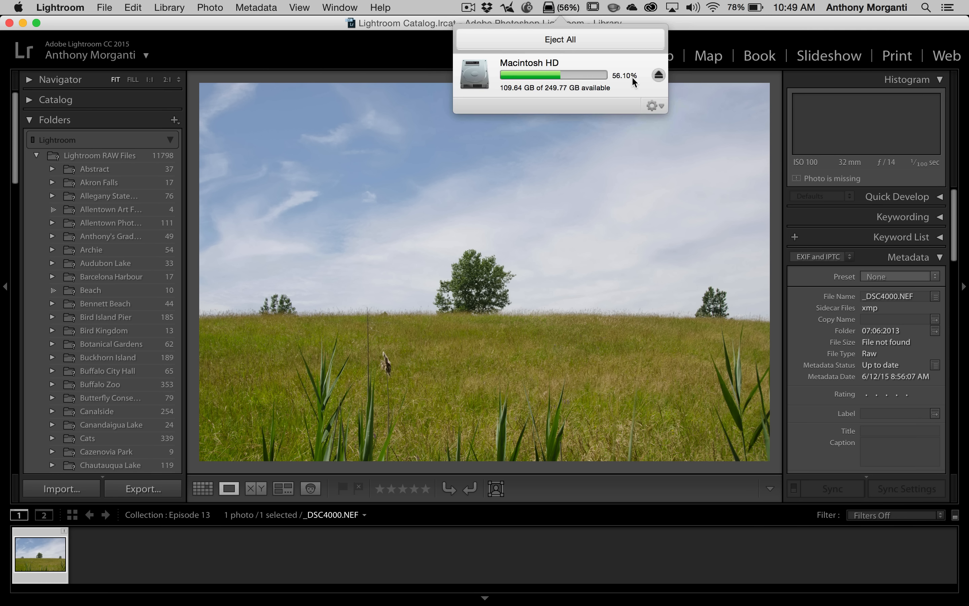
left_click(549, 8)
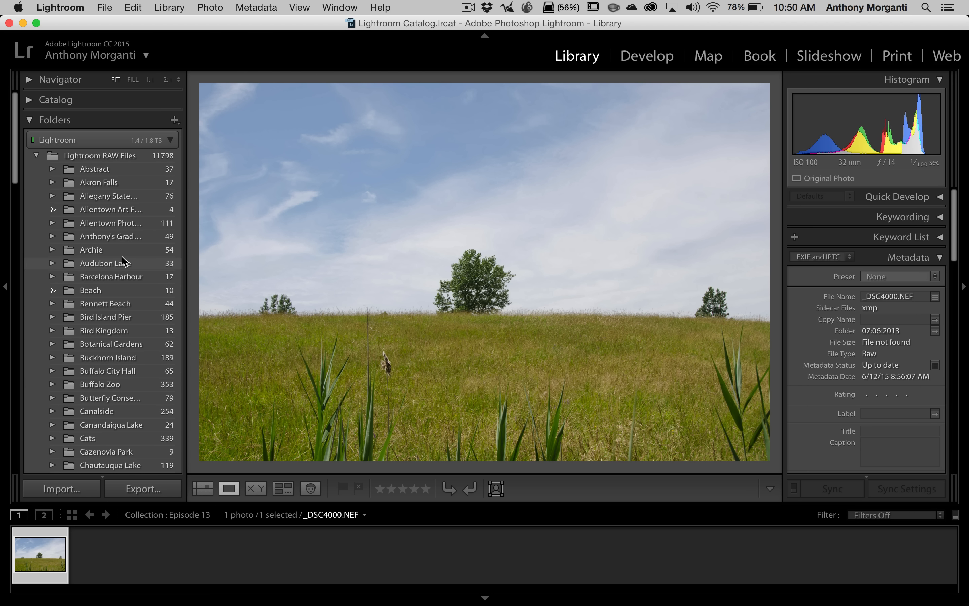
left_click(665, 63)
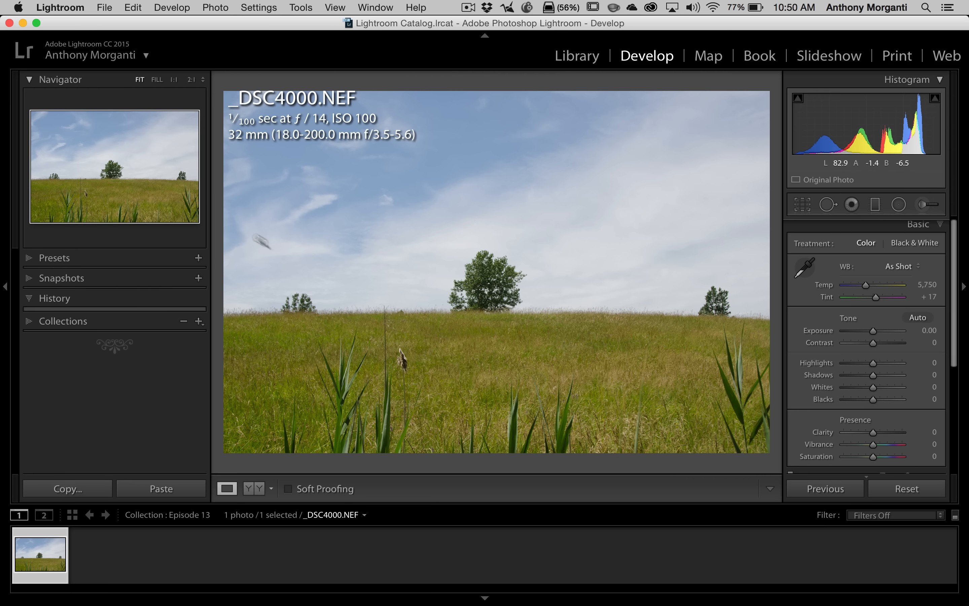
left_click(565, 57)
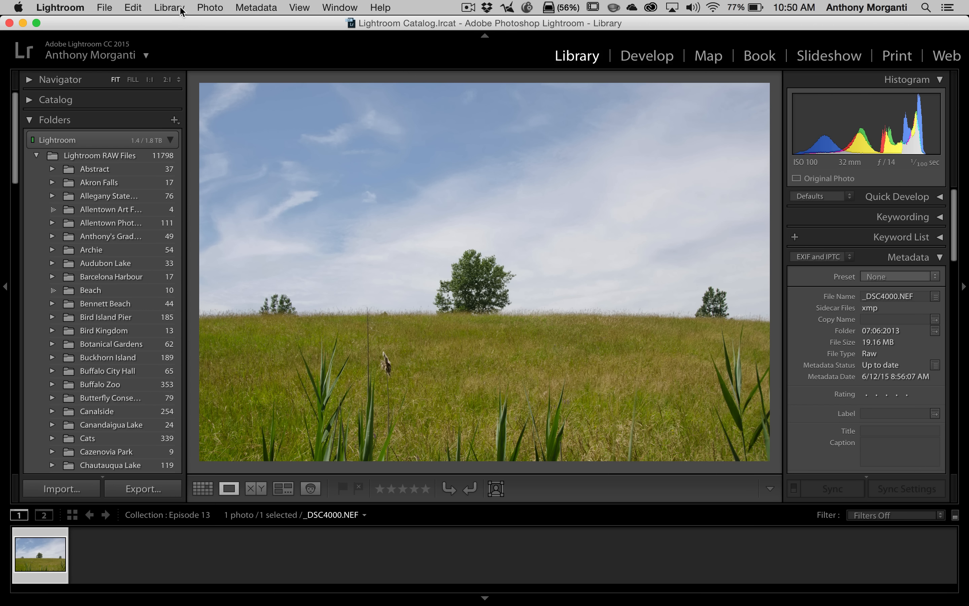
Build a Smart Preview for _DSC4000.NEF and check the photo's preview status below the histogram.
left_click(171, 7)
mouse_move(245, 337)
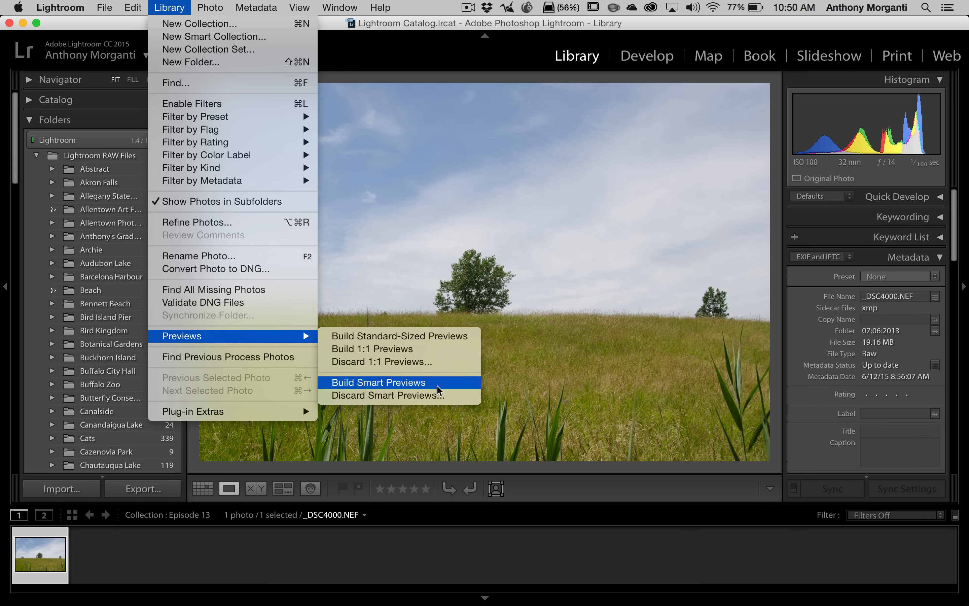
left_click(538, 210)
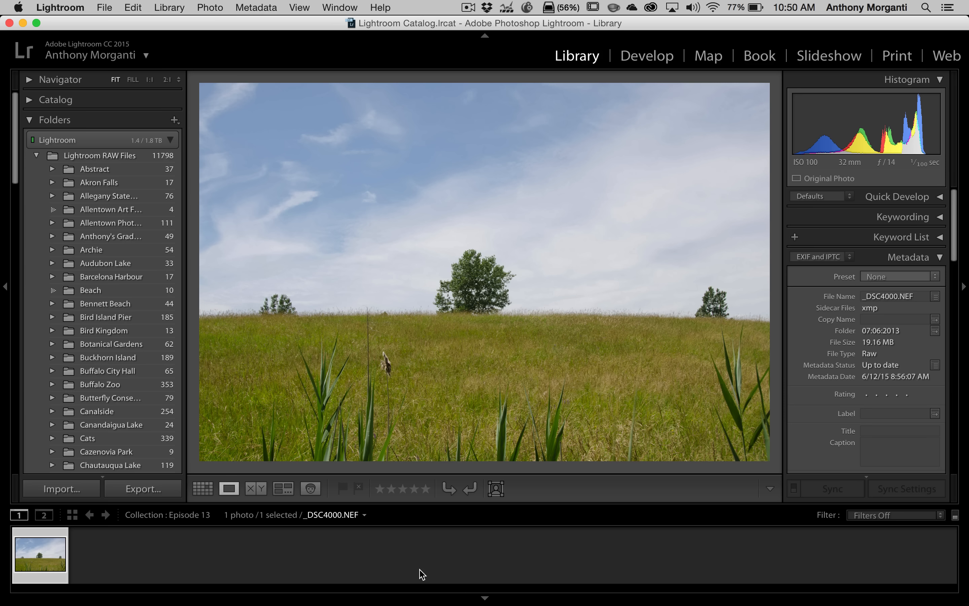
left_click(815, 181)
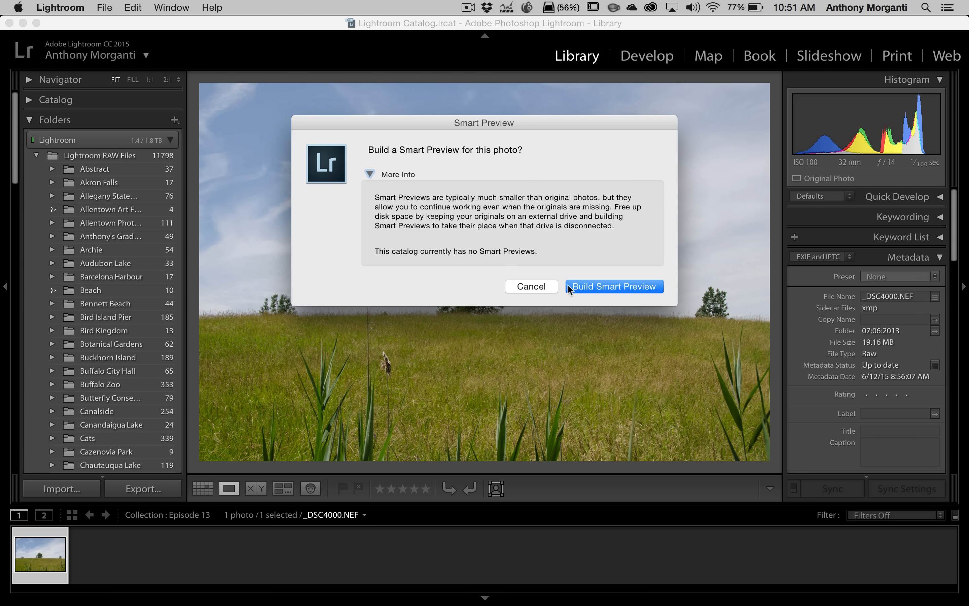
left_click(615, 285)
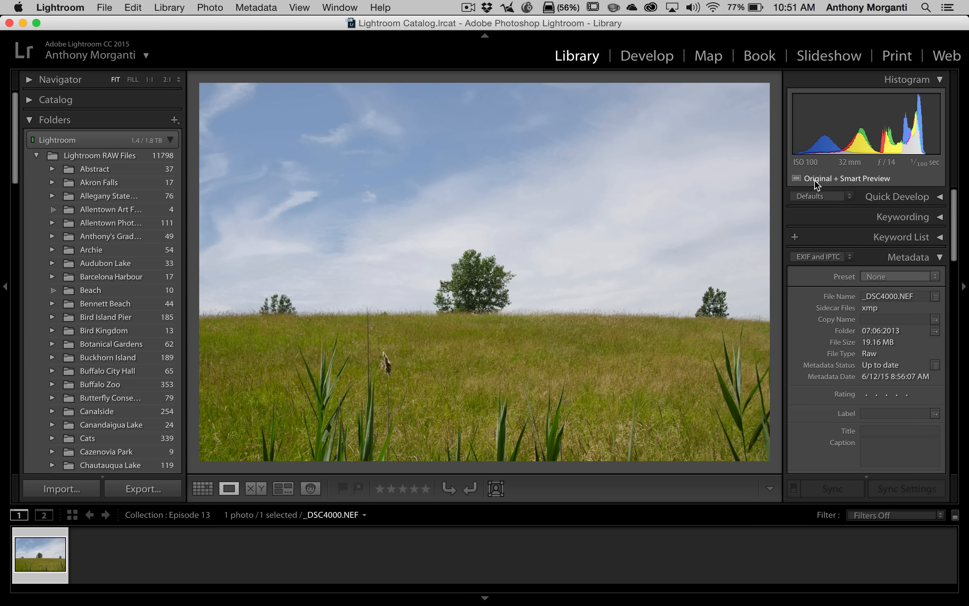
mouse_move(821, 181)
mouse_move(881, 179)
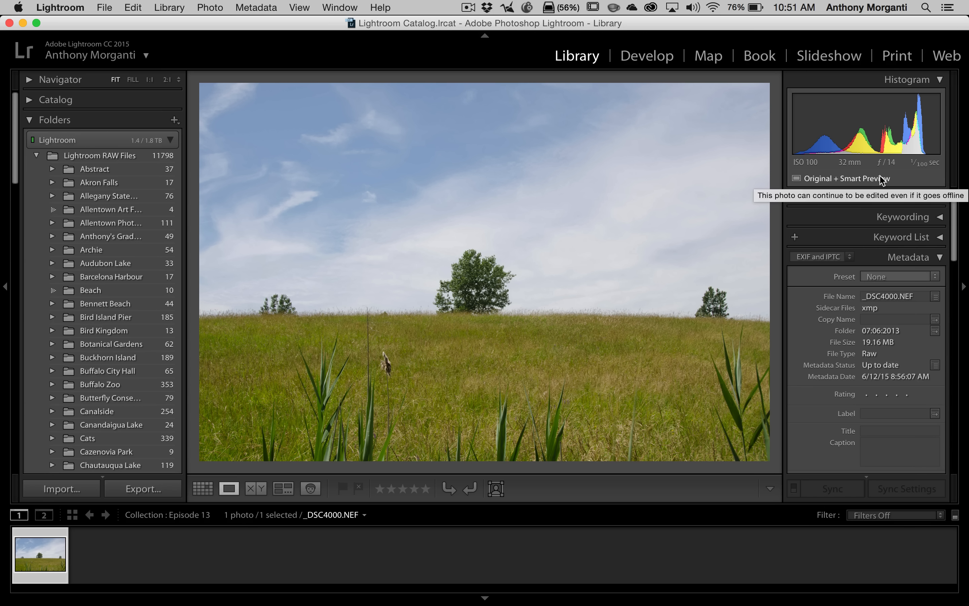
Open the photo in the Develop module, eject the external Lightroom drive from the desktop, and return to the photo.
left_click(651, 54)
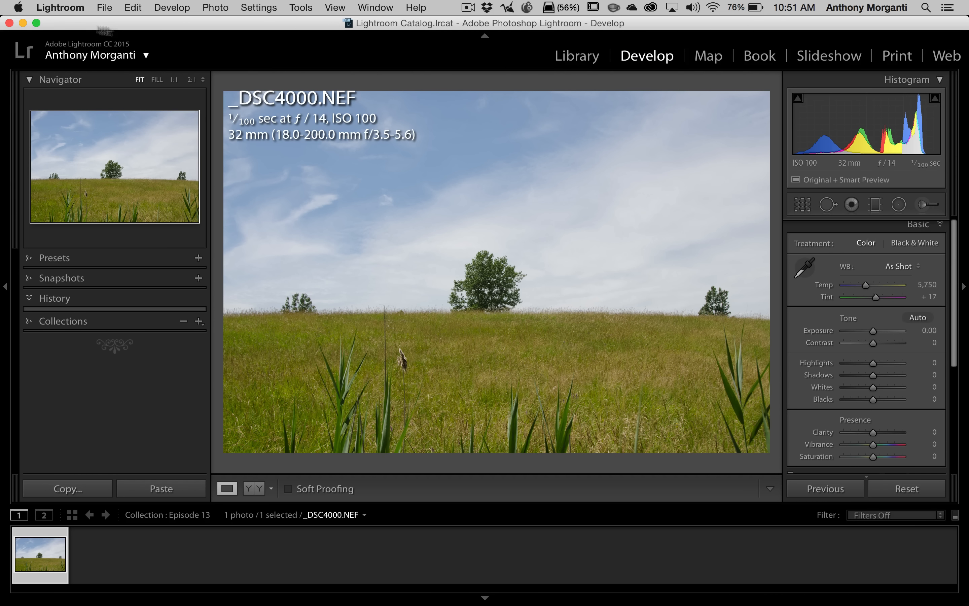
left_click(23, 23)
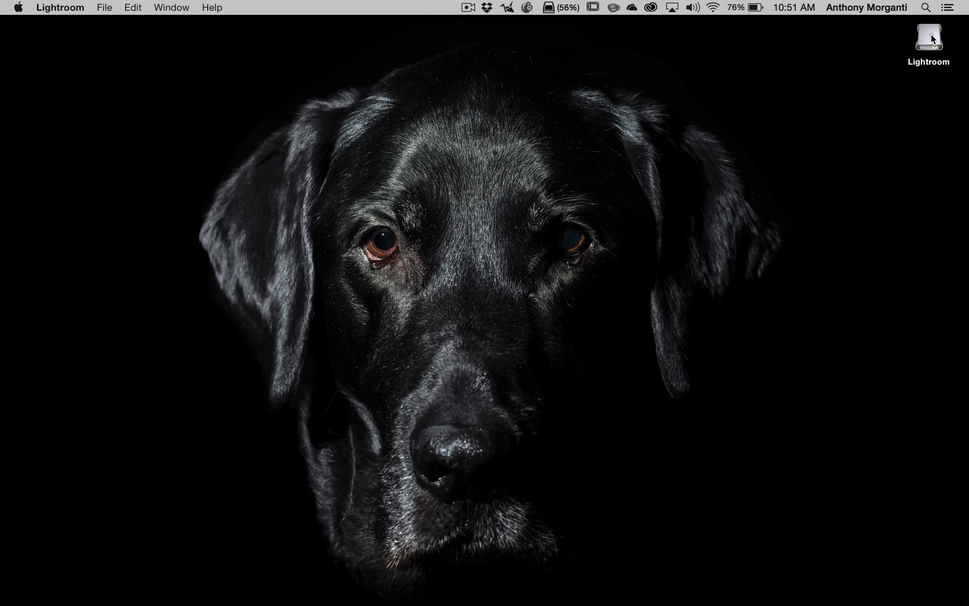
right_click(932, 39)
left_click(883, 61)
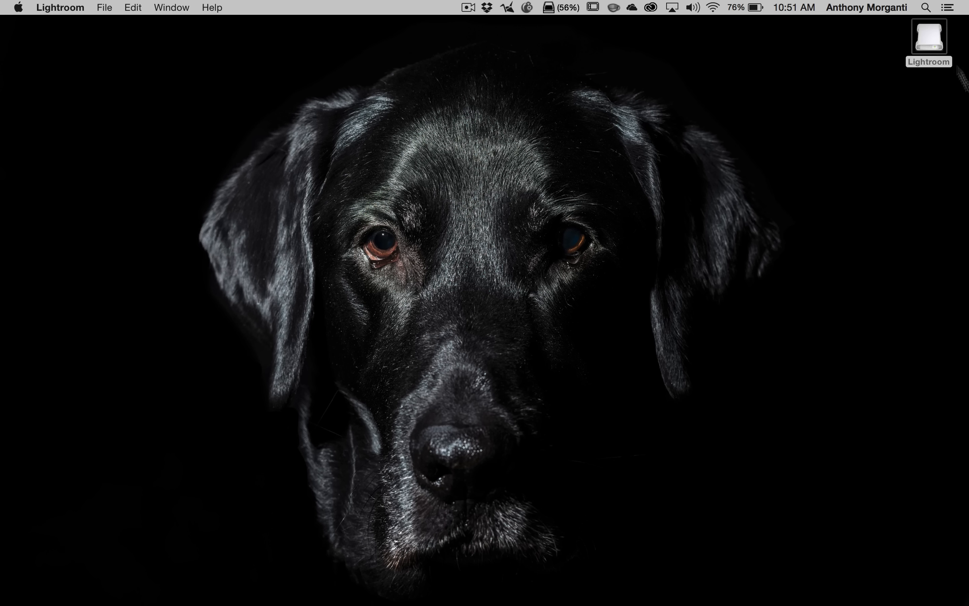
mouse_move(385, 603)
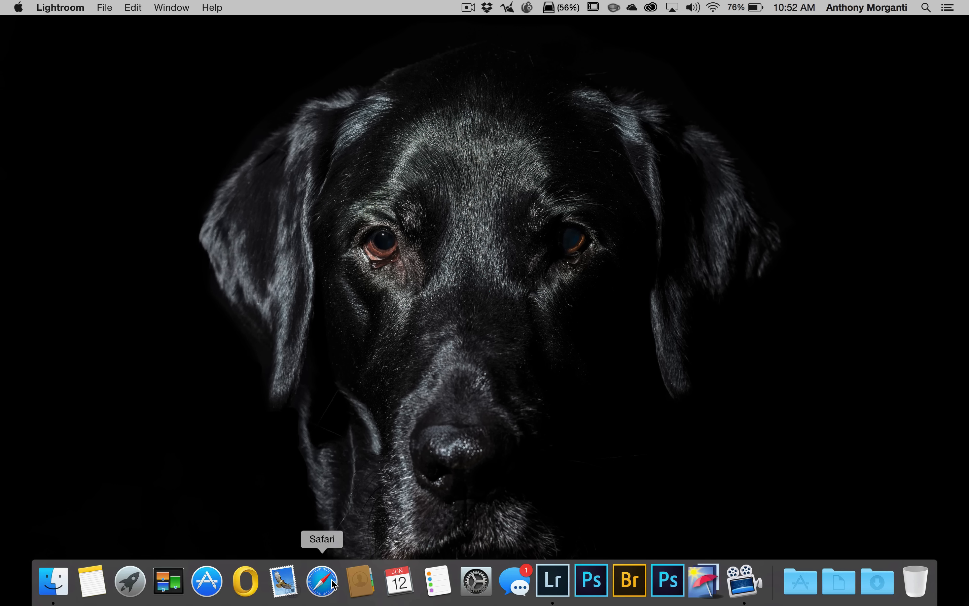
left_click(541, 579)
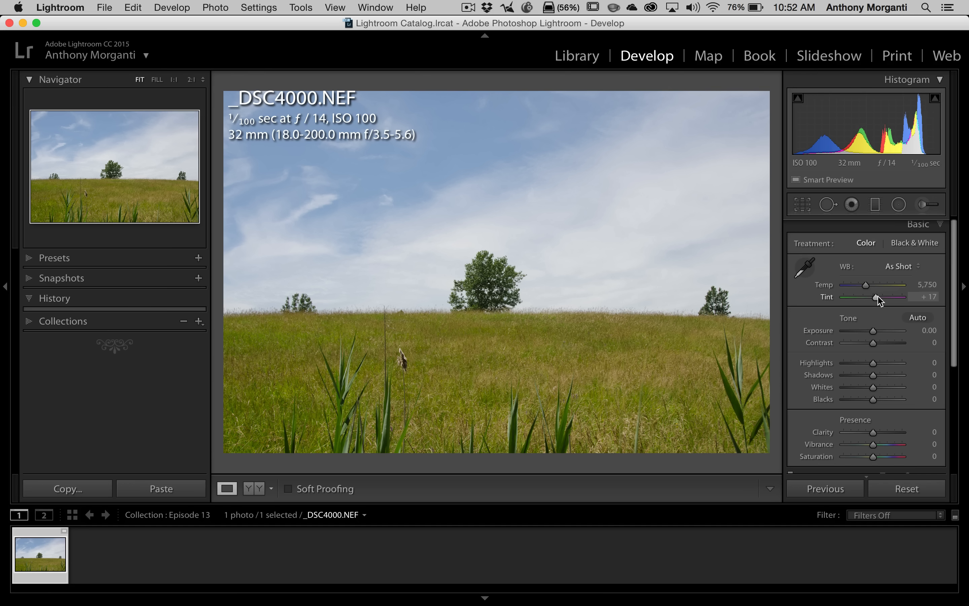
Set the photo's Highlights to -100, Shadows to +23, Clarity to +44 and Vibrance to +36.
scroll(878, 299, "down", 1)
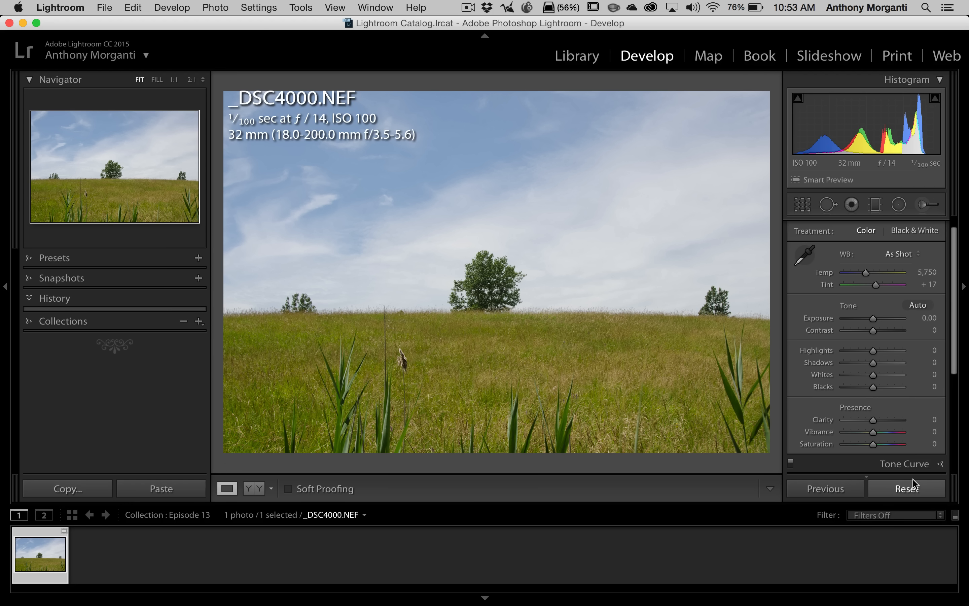
left_click(907, 488)
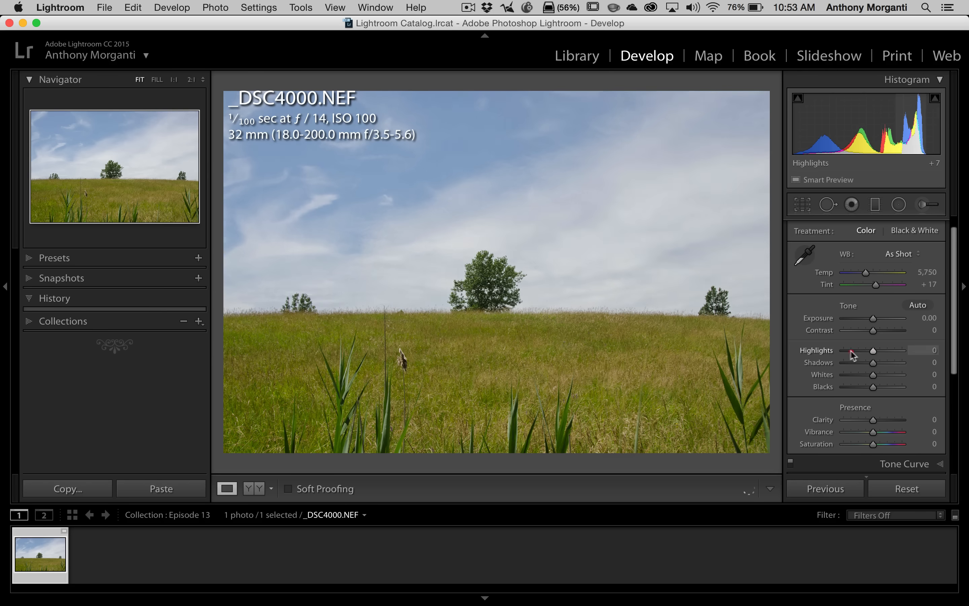
left_click_drag(851, 351, 826, 357)
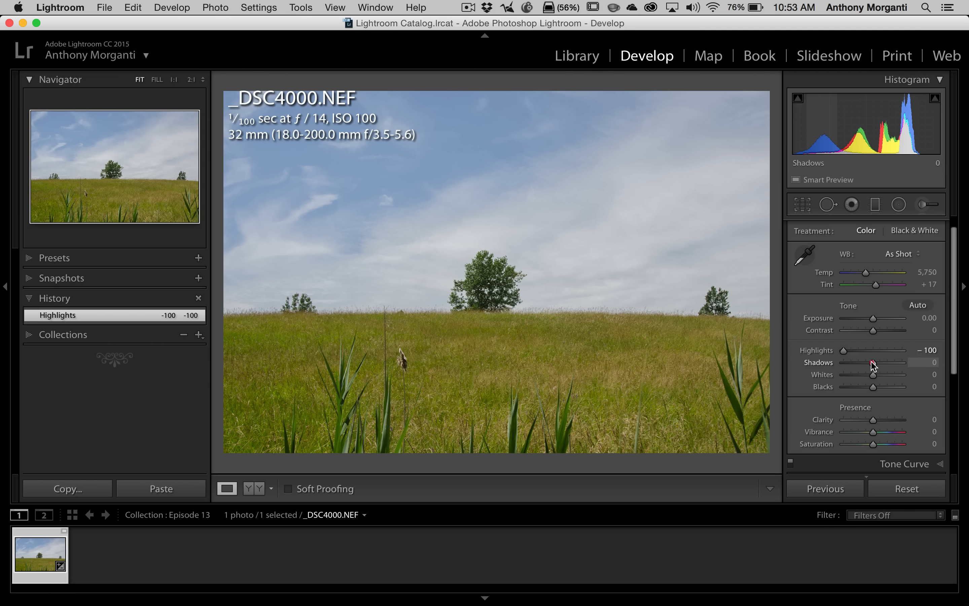
left_click_drag(873, 363, 878, 363)
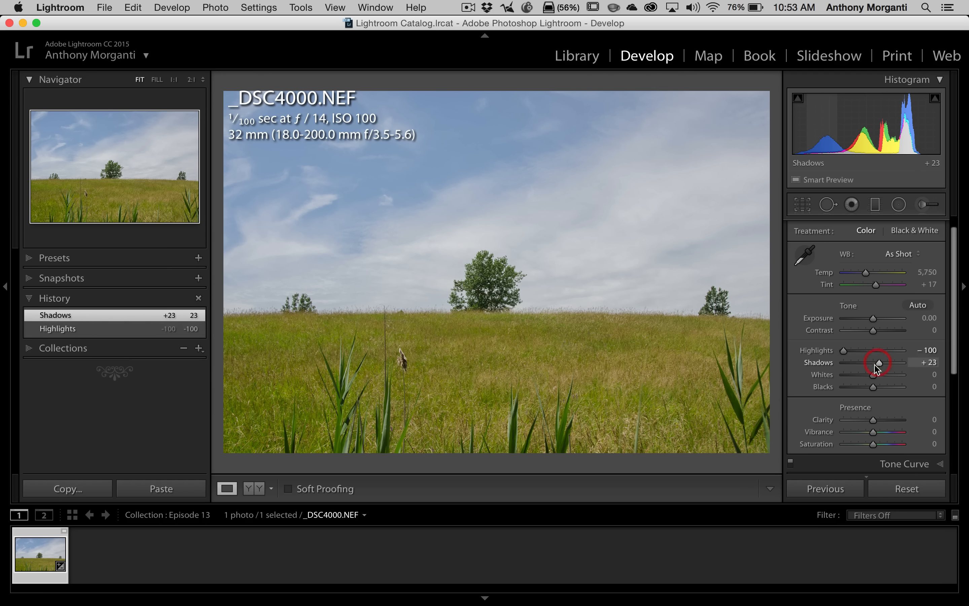
left_click_drag(873, 420, 885, 402)
Apply the Strong Contrast point curve to the photo and collapse the Tone Curve settings.
scroll(883, 413, "down", 2)
scroll(891, 429, "down", 5)
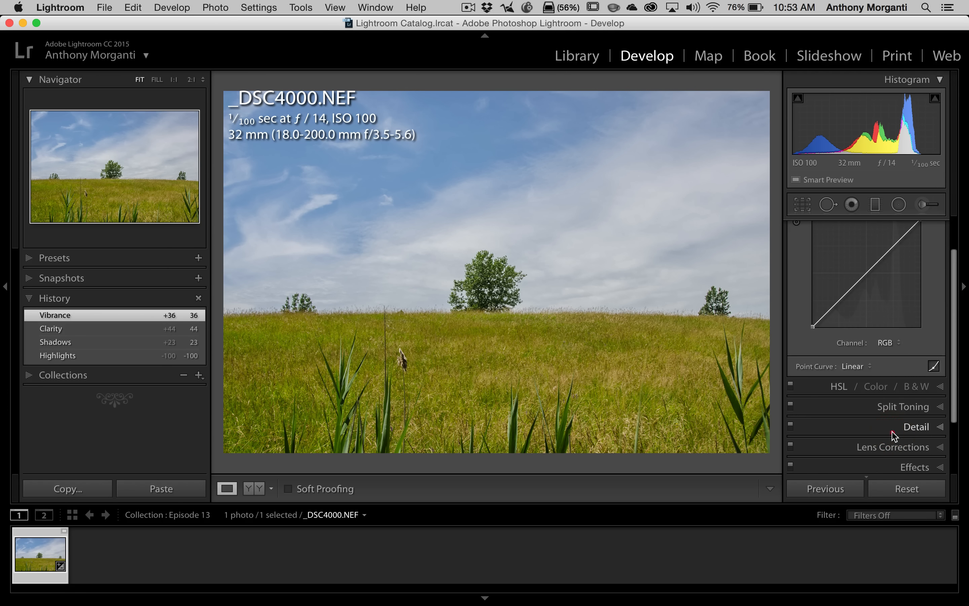
left_click(851, 364)
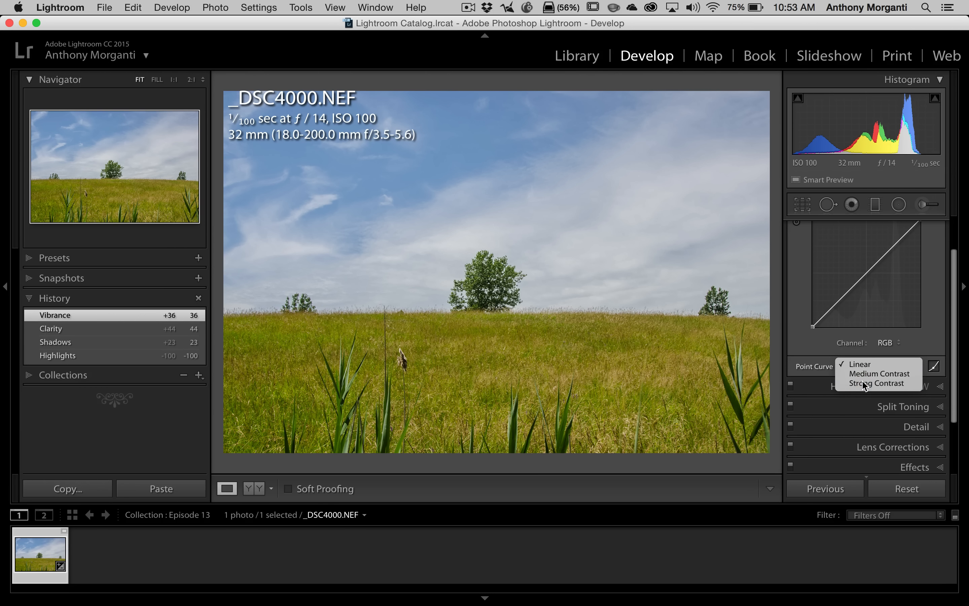
left_click(866, 383)
scroll(868, 345, "up", 2)
left_click(929, 242)
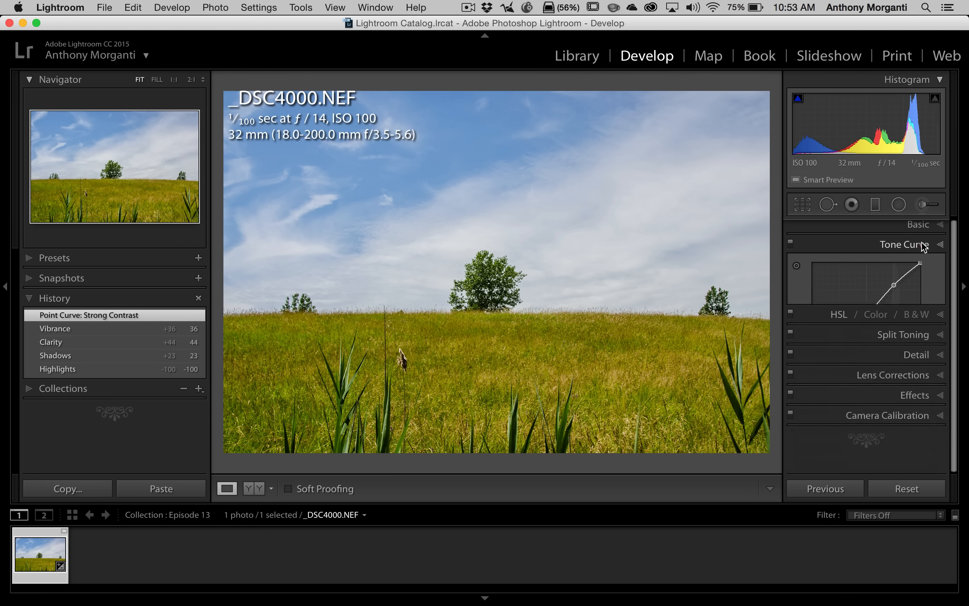
Set the Whites to +36 and the Blacks to -49 using the clipping preview, and collapse the Basic settings.
left_click(921, 223)
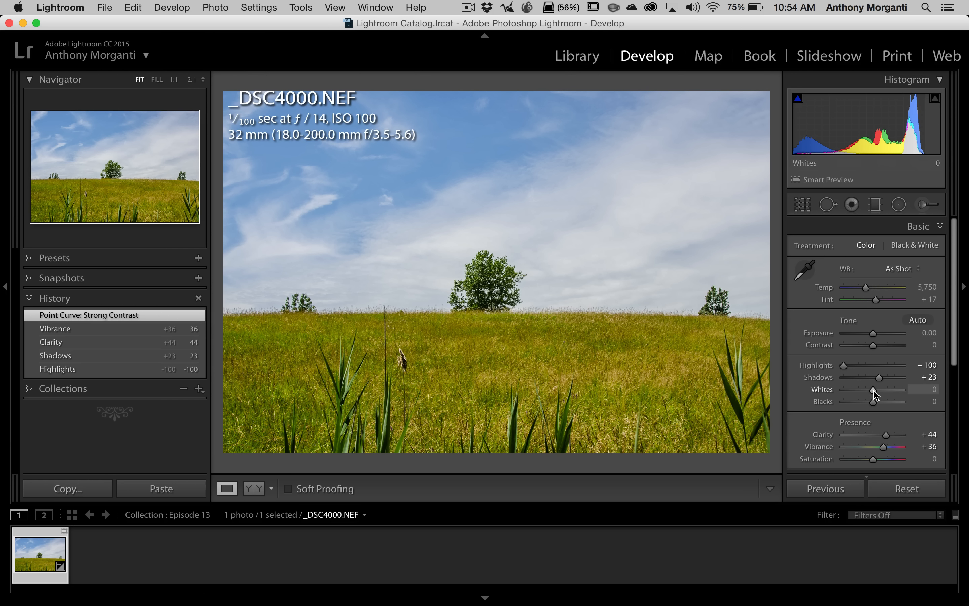
key("alt")
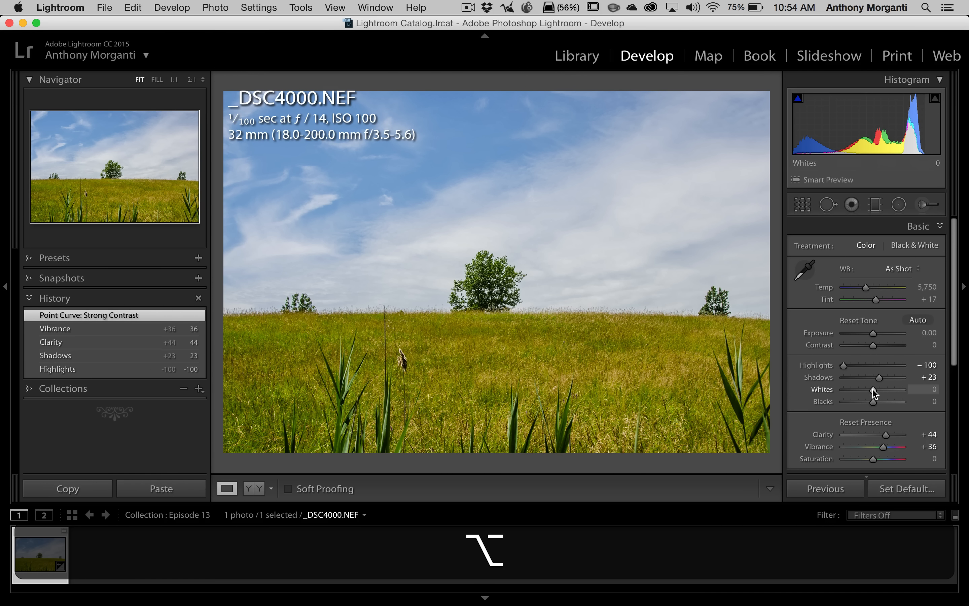
left_click_drag(875, 393, 883, 389)
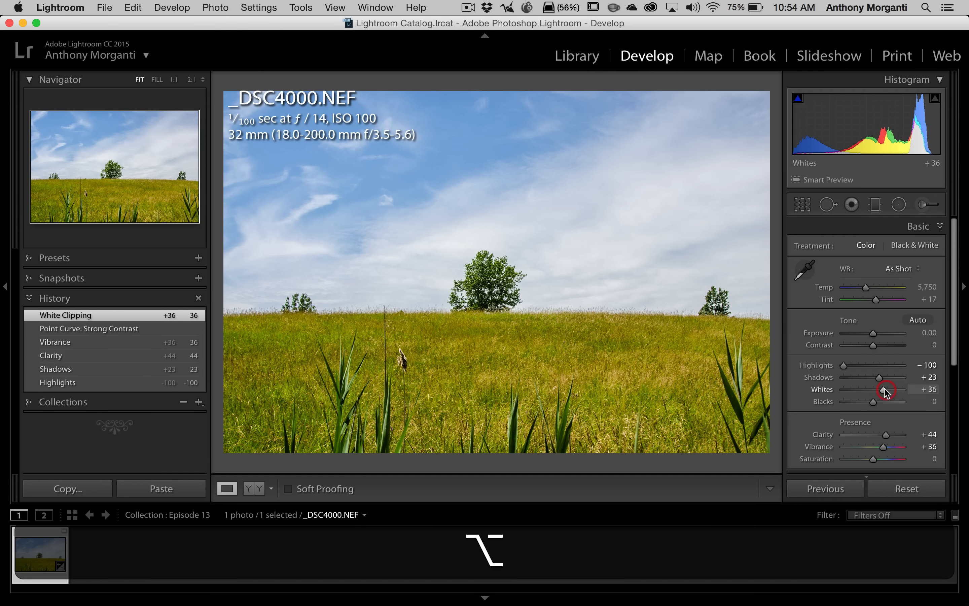
key("alt")
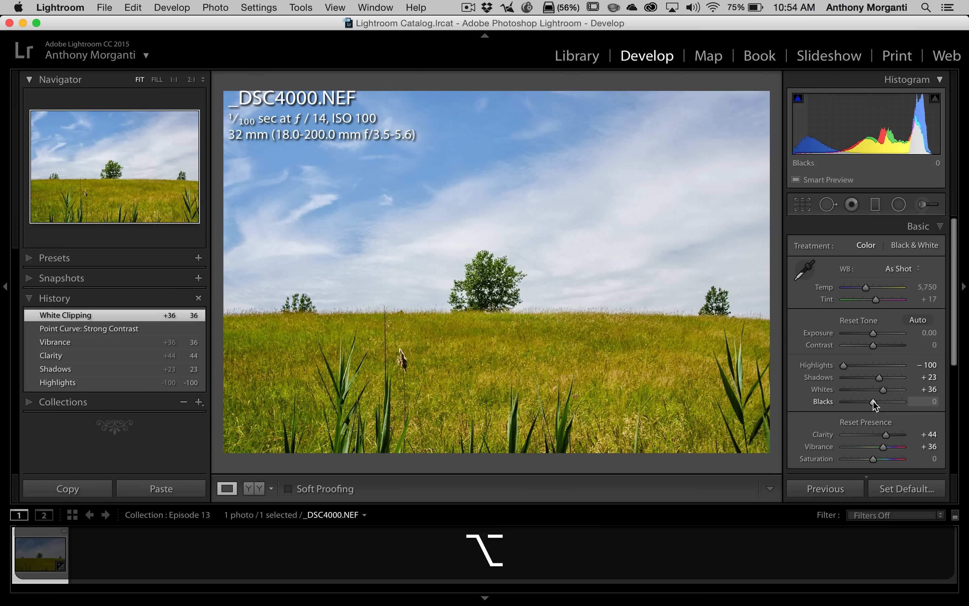
left_click_drag(873, 402, 858, 402)
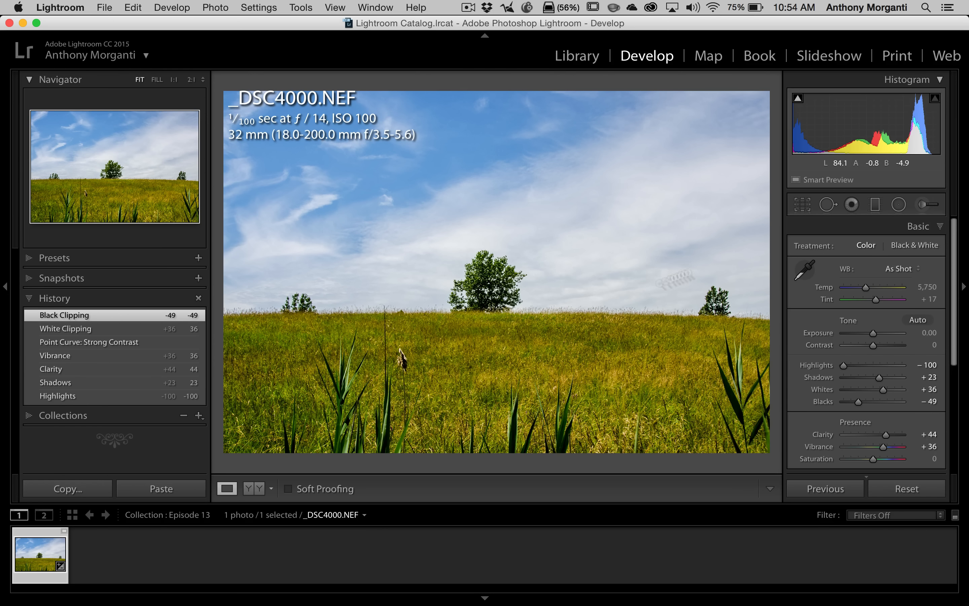
left_click(923, 227)
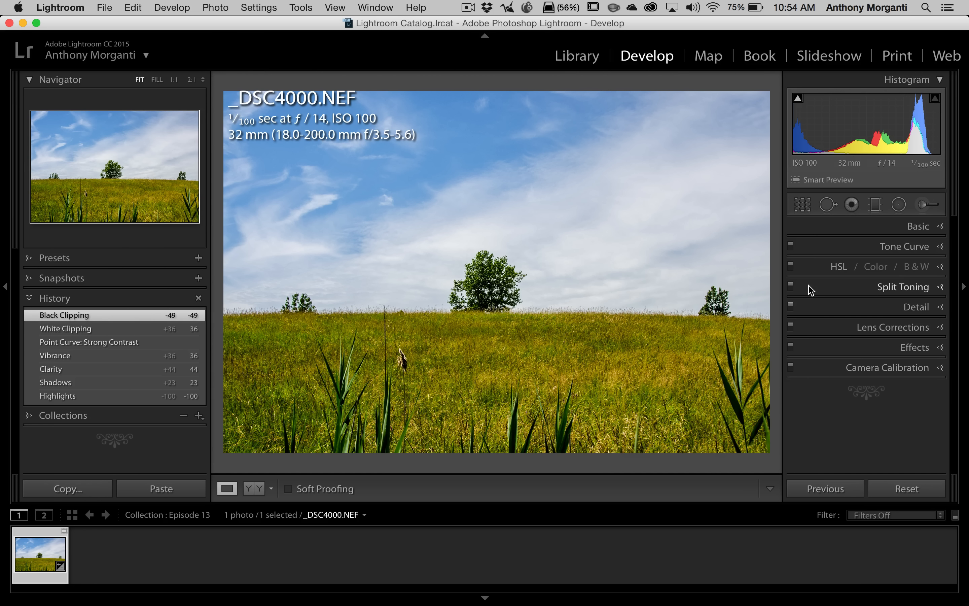
Set the HSL saturation of Blue to +22 and of Yellow to +26.
left_click(941, 267)
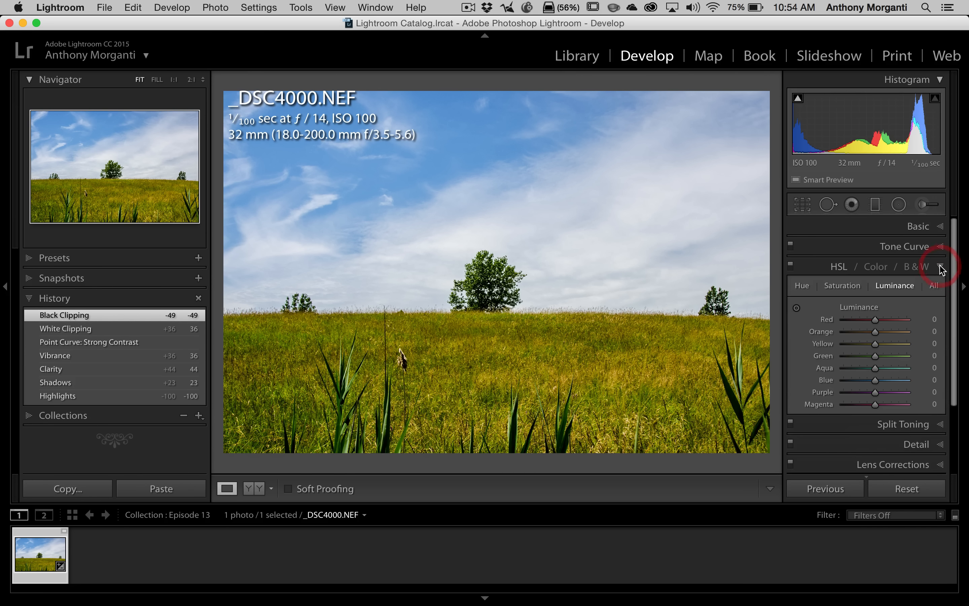
left_click(837, 285)
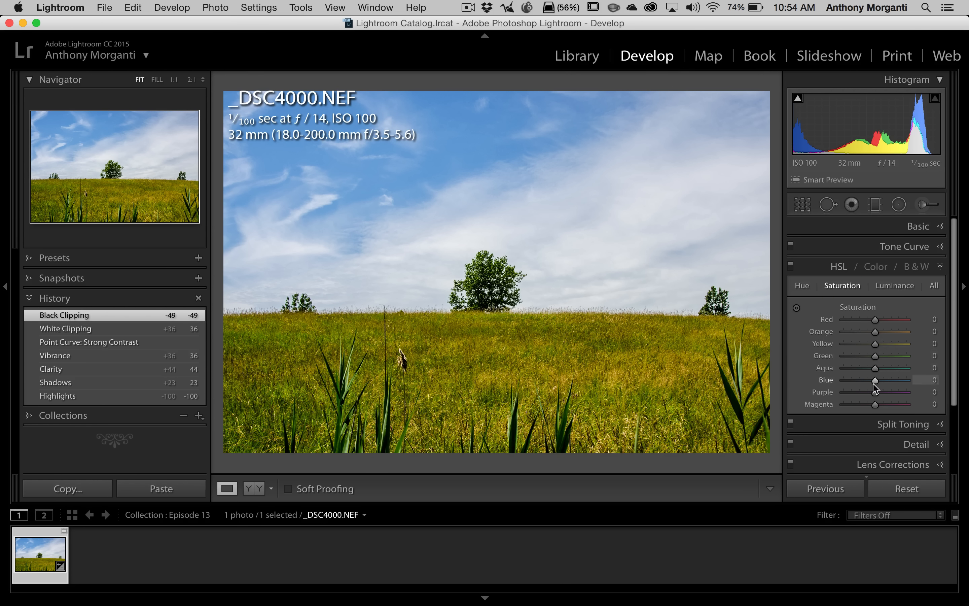
left_click_drag(876, 381, 882, 381)
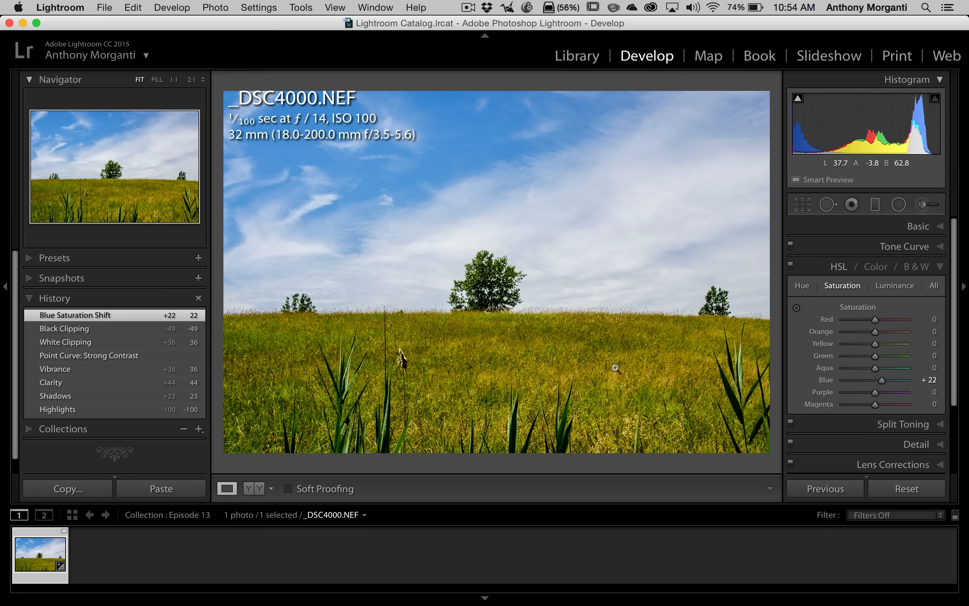
left_click_drag(876, 344, 883, 344)
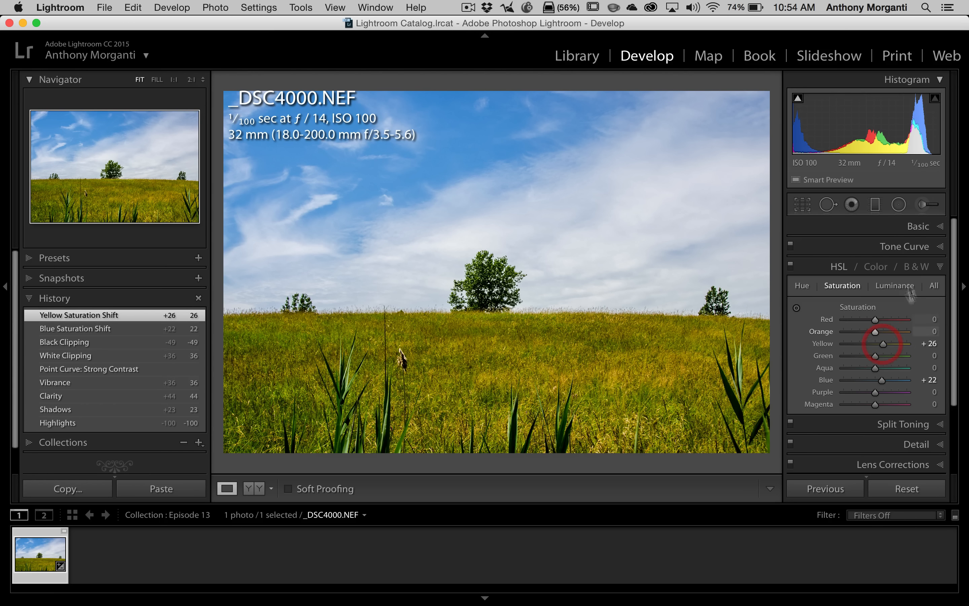
Set the HSL luminance of Blue to -24 and of Yellow to +39, and collapse the HSL settings.
left_click(893, 286)
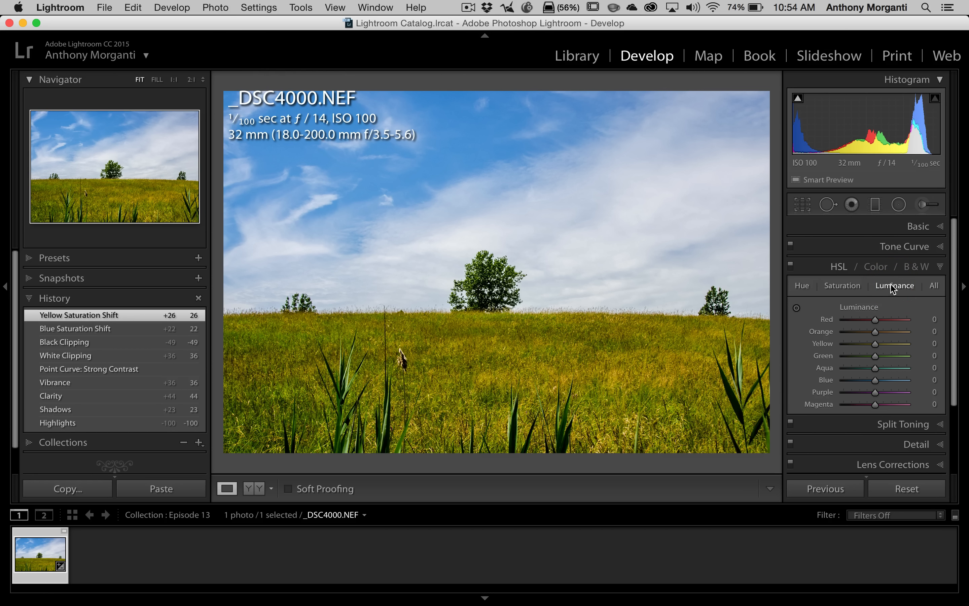
left_click_drag(877, 379, 869, 381)
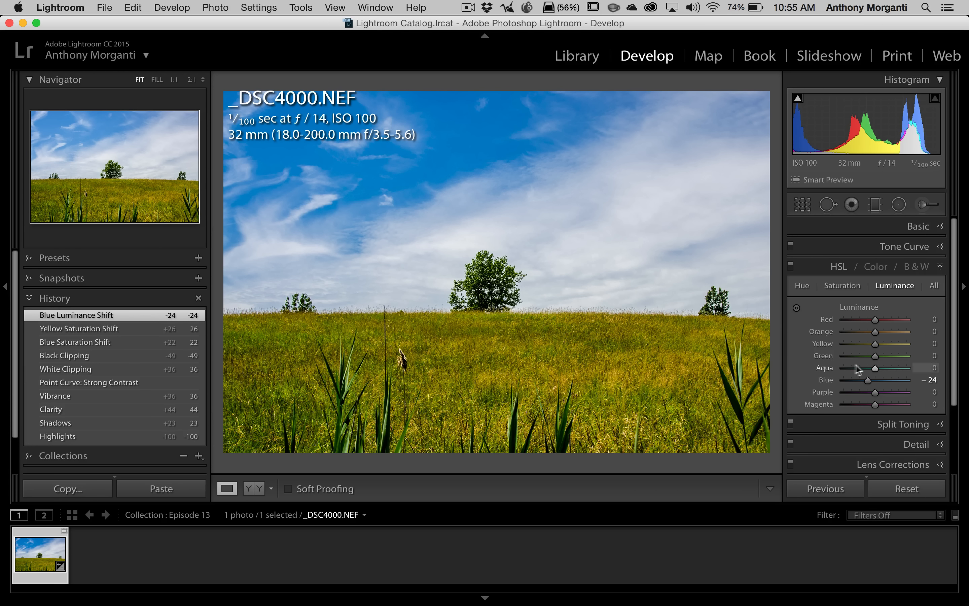
left_click_drag(881, 344, 887, 343)
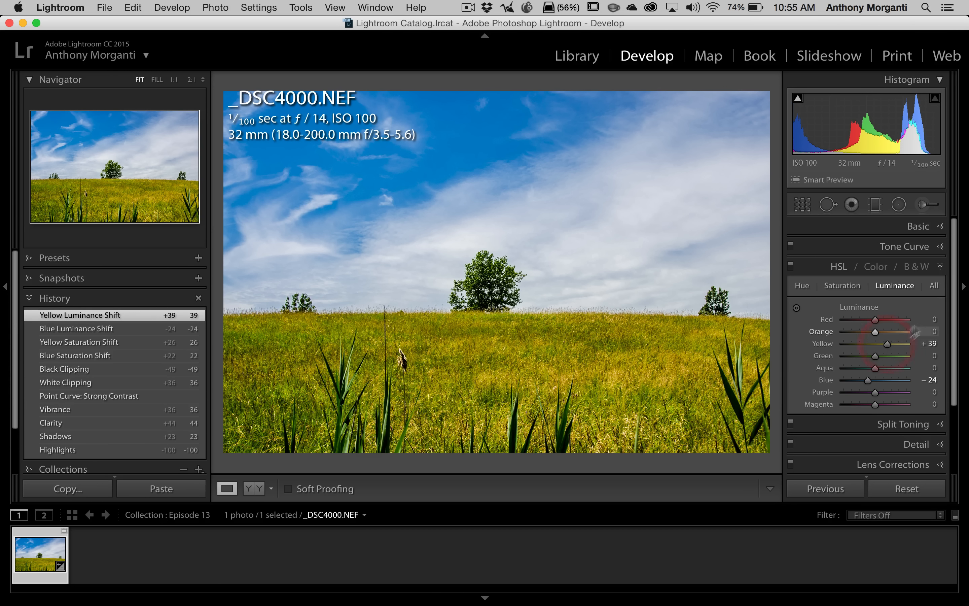
left_click(941, 267)
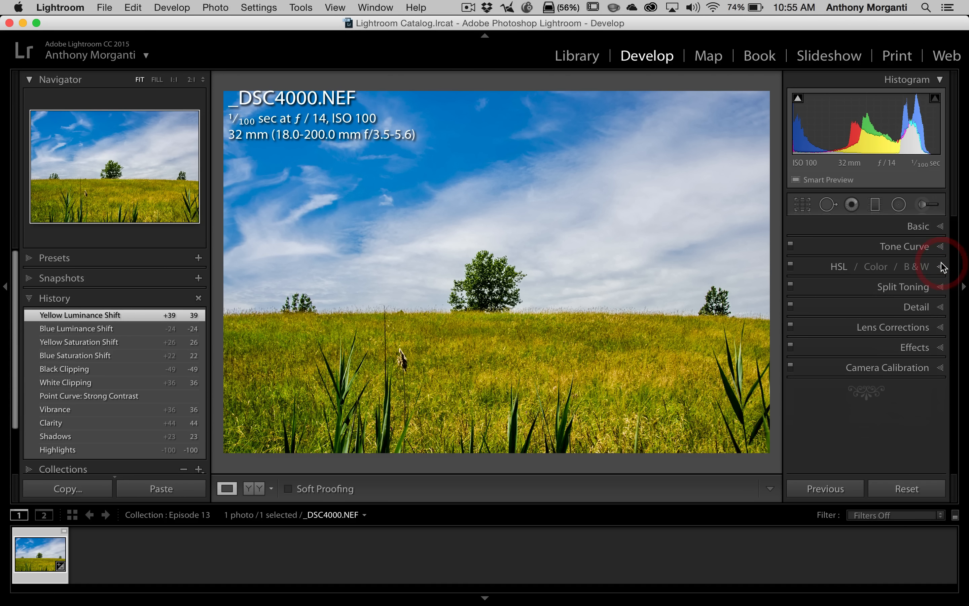
Set the sharpening Amount to 71 and Masking to 28, set luminance noise reduction to 41, and collapse the Detail settings.
left_click(935, 305)
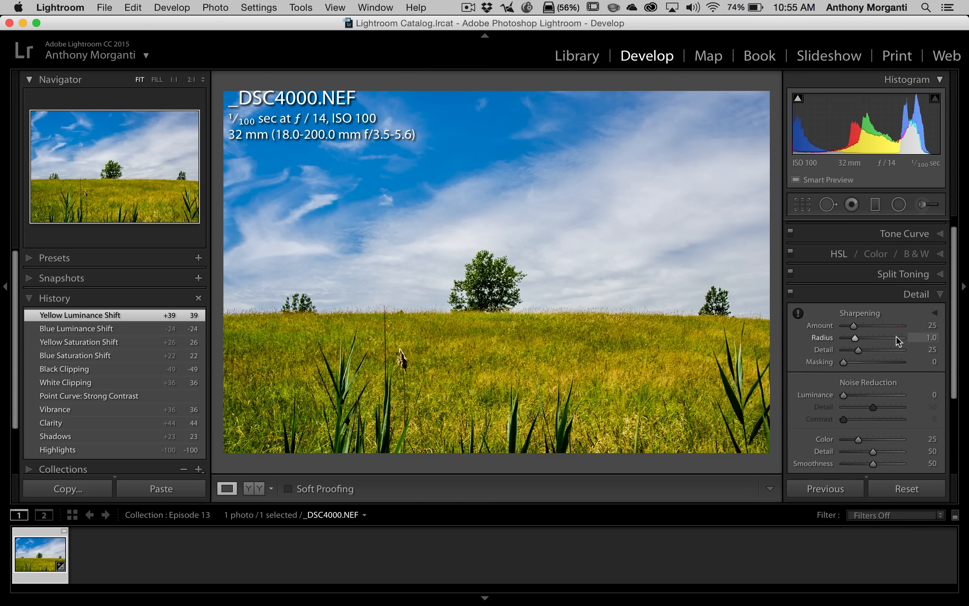
left_click(872, 325)
left_click_drag(873, 326, 871, 328)
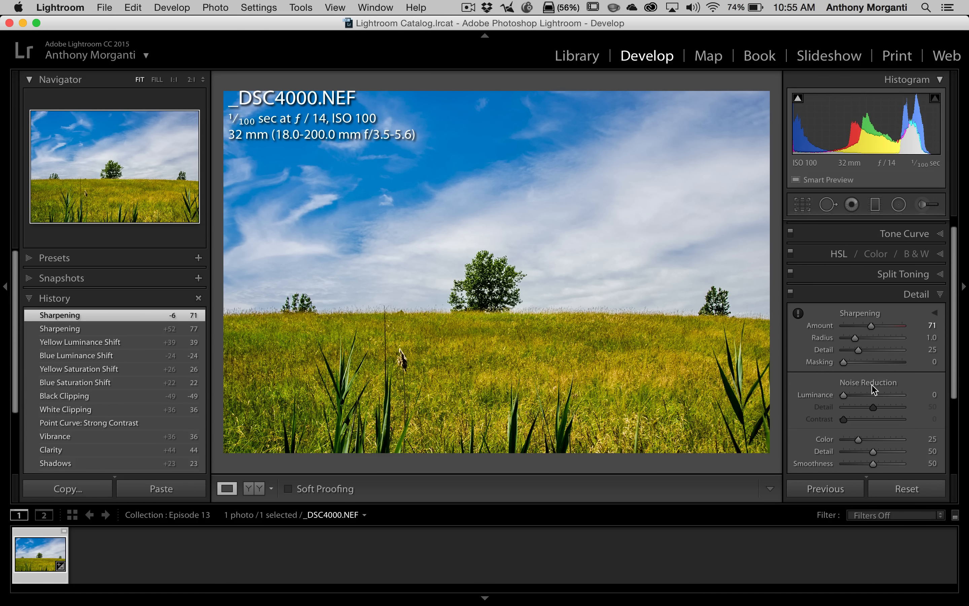
key("alt")
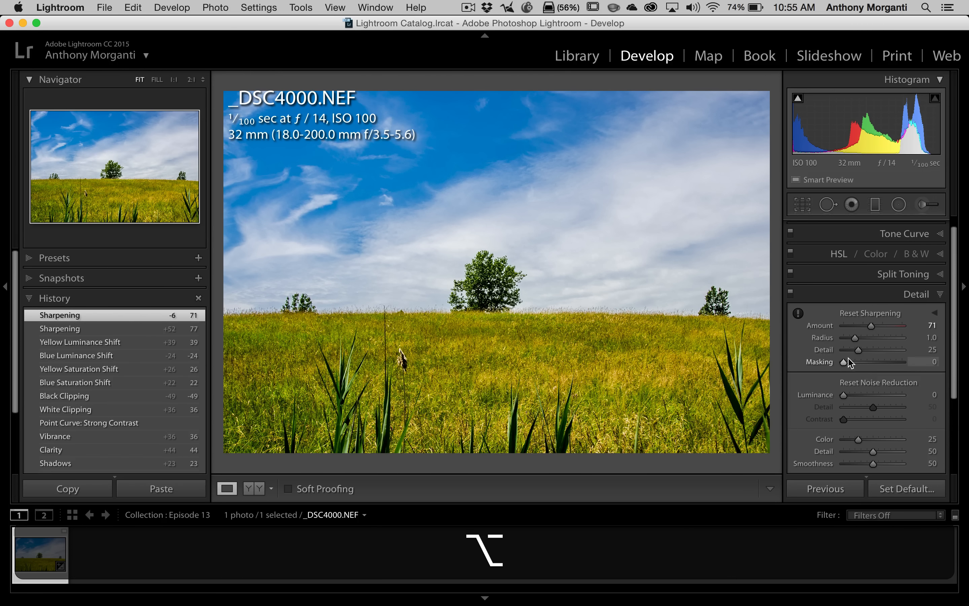
left_click_drag(848, 358, 860, 362)
left_click_drag(843, 395, 869, 396)
left_click(921, 294)
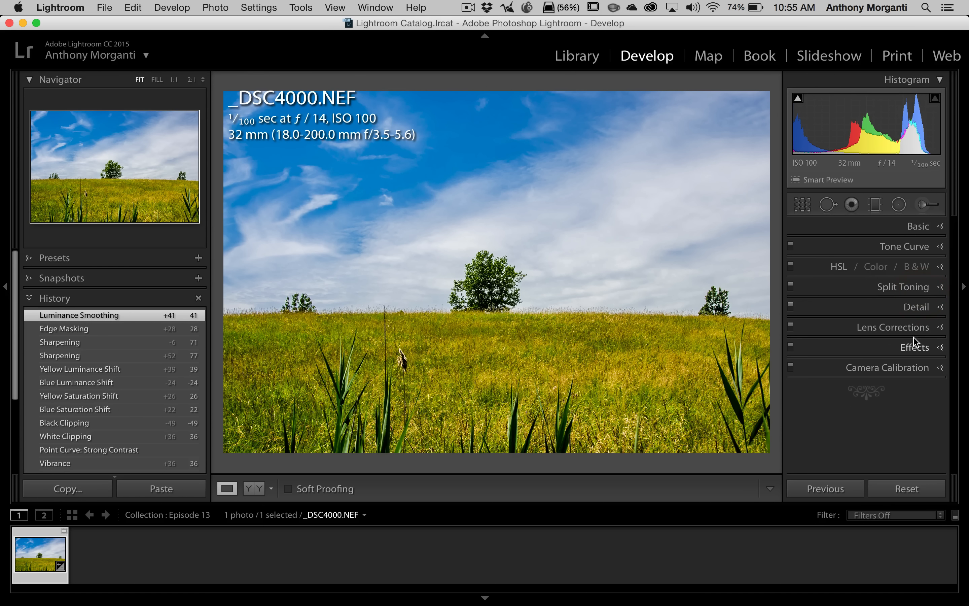
Enable the lens profile corrections and chromatic aberration removal, and collapse the Lens Corrections settings.
left_click(917, 328)
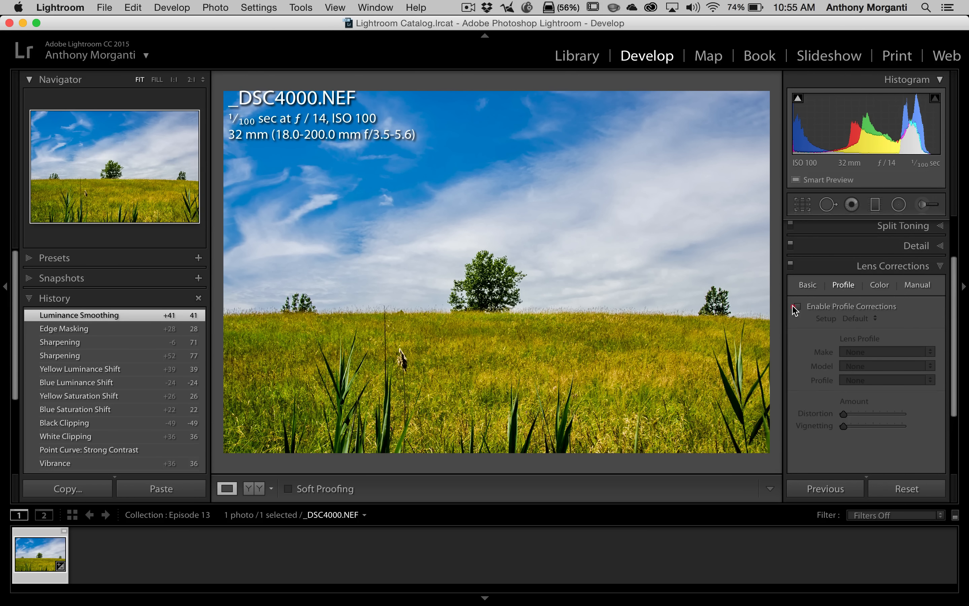
left_click(797, 307)
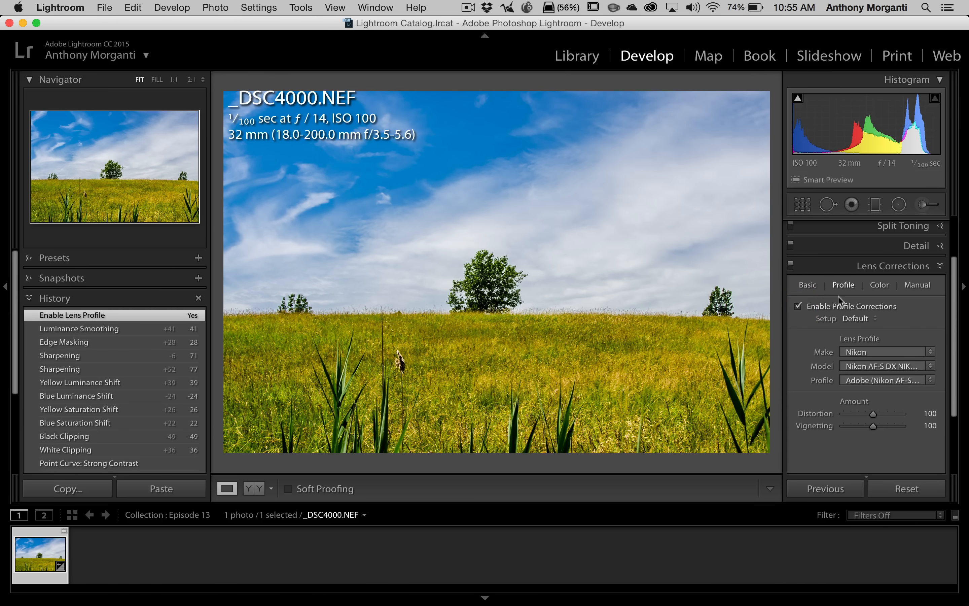
left_click(809, 286)
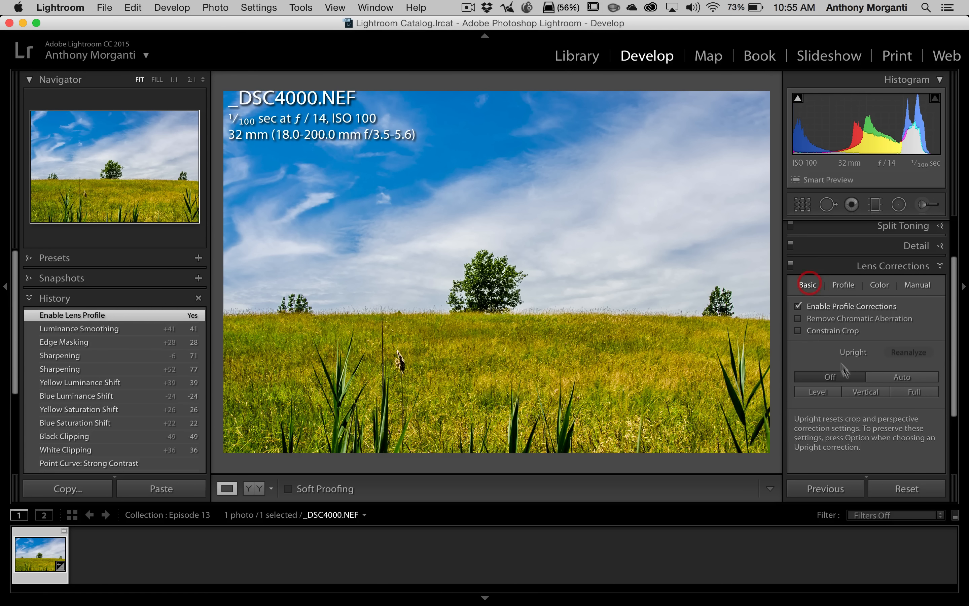
left_click(798, 318)
left_click(912, 267)
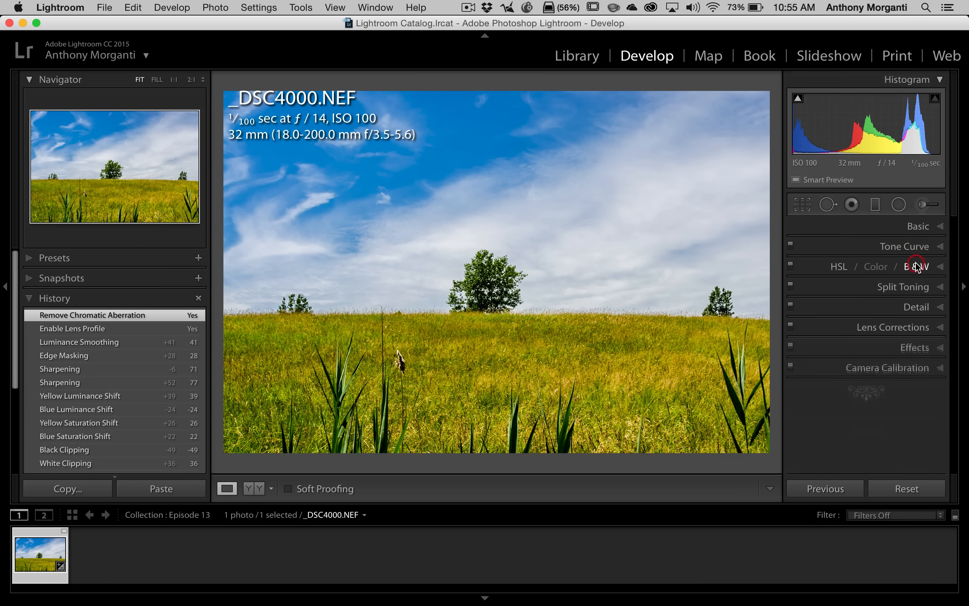
Set the Post-Crop Vignetting Amount to -8 and collapse the Effects settings.
left_click(908, 347)
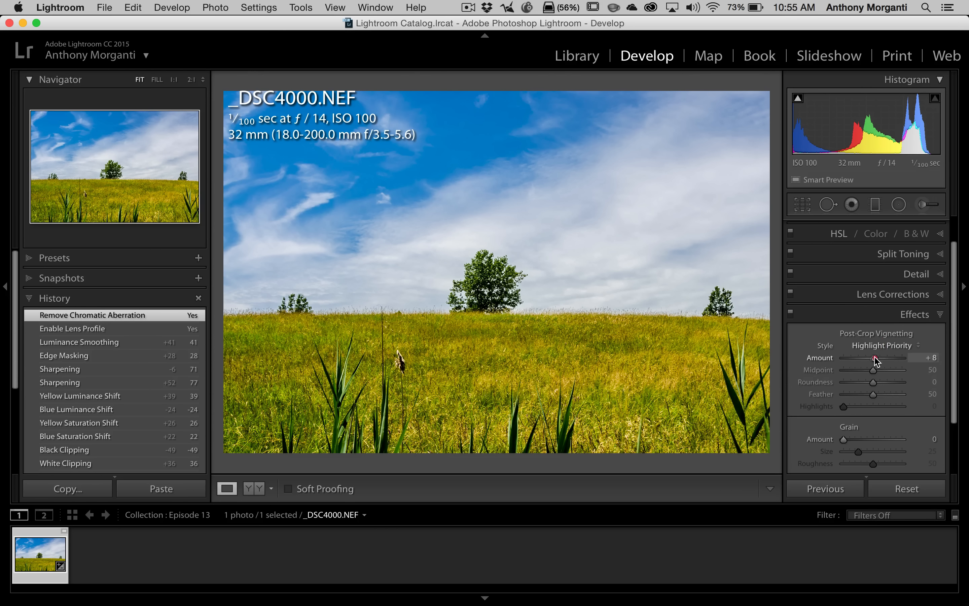
left_click_drag(873, 358, 871, 357)
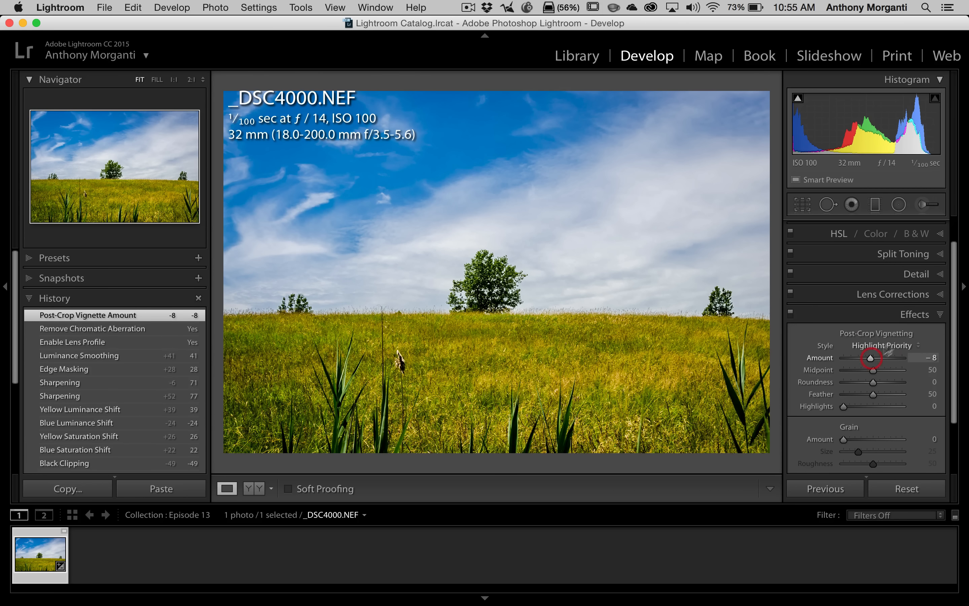
left_click(910, 317)
Try the Camera Landscape, Camera Neutral, Camera Portrait and Camera Standard calibration profiles on the photo.
left_click(911, 366)
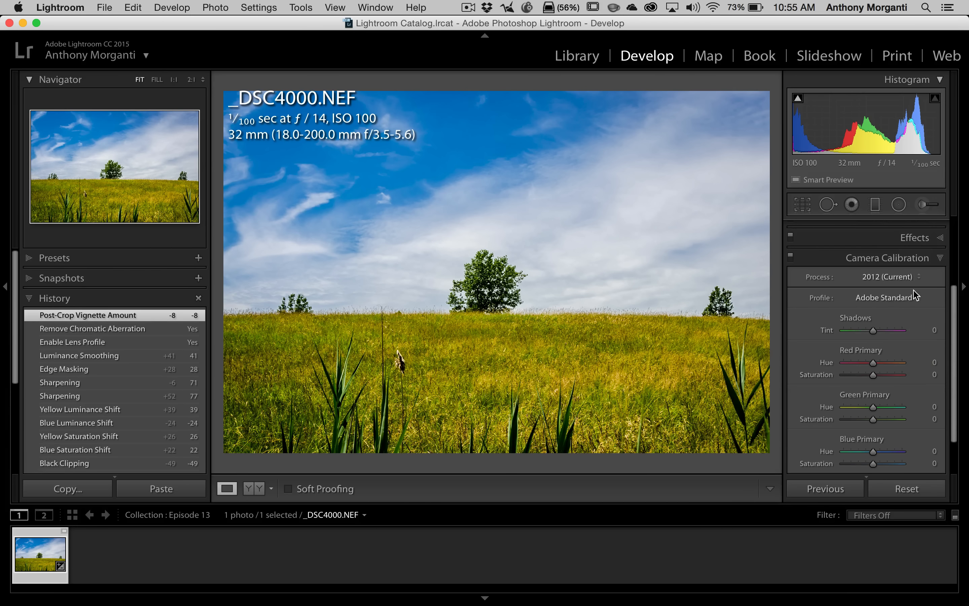
left_click(889, 297)
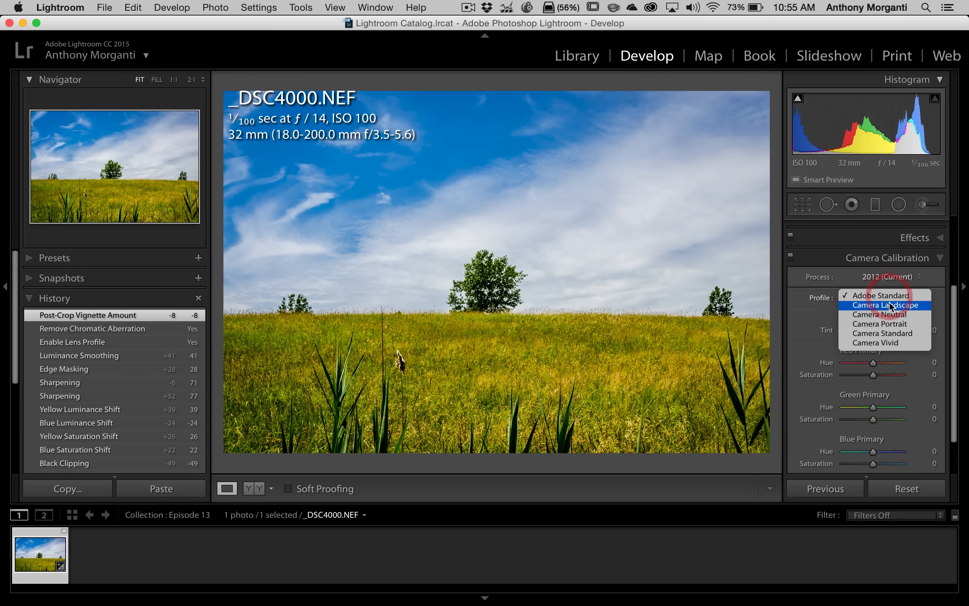
left_click(889, 306)
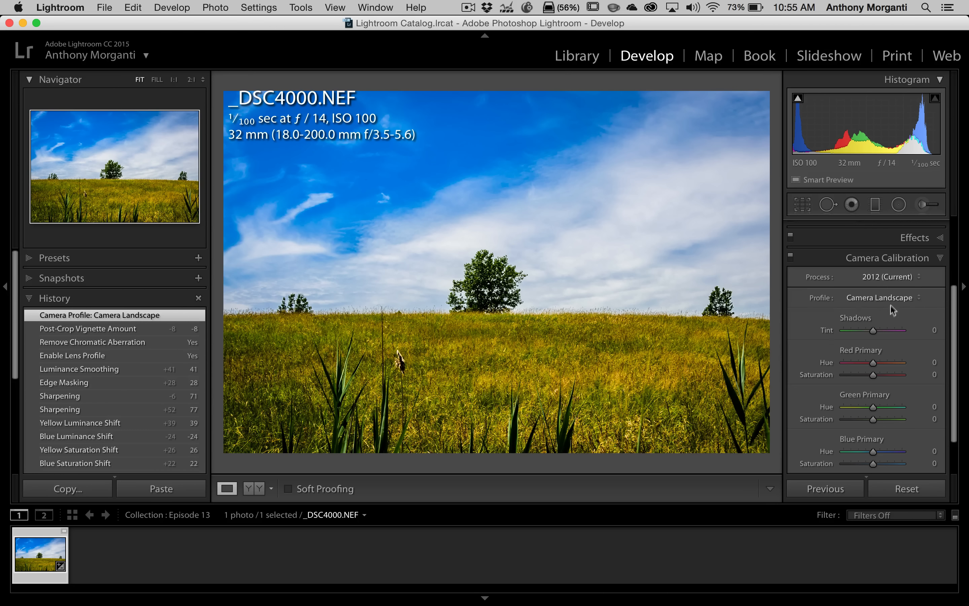
left_click(890, 305)
left_click(892, 305)
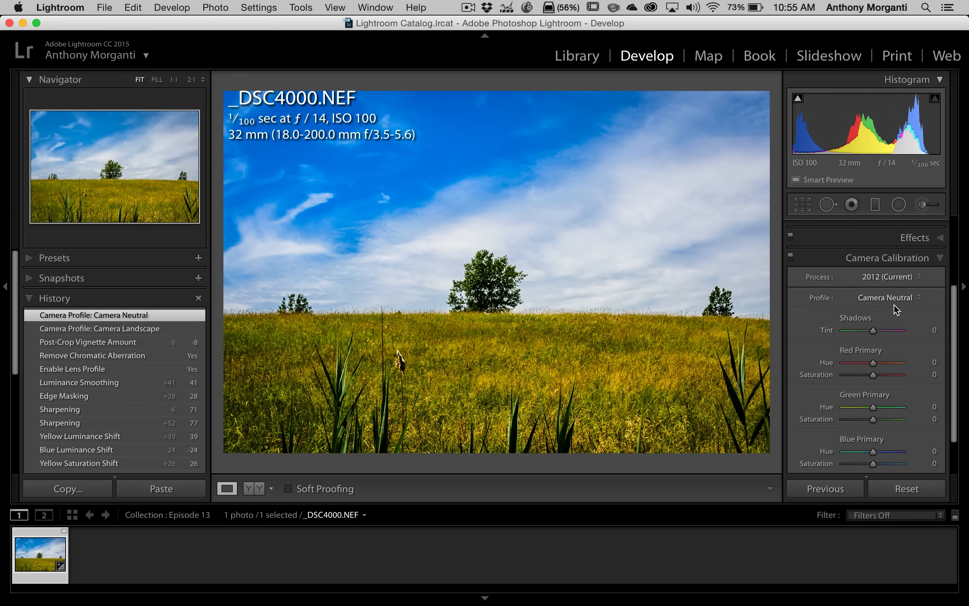
left_click(897, 298)
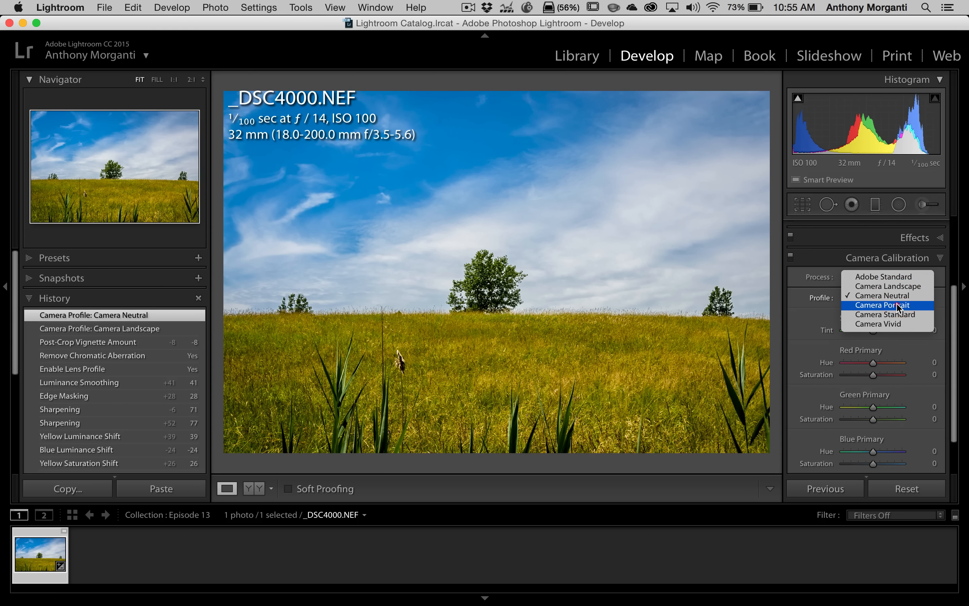
left_click(897, 304)
left_click(896, 302)
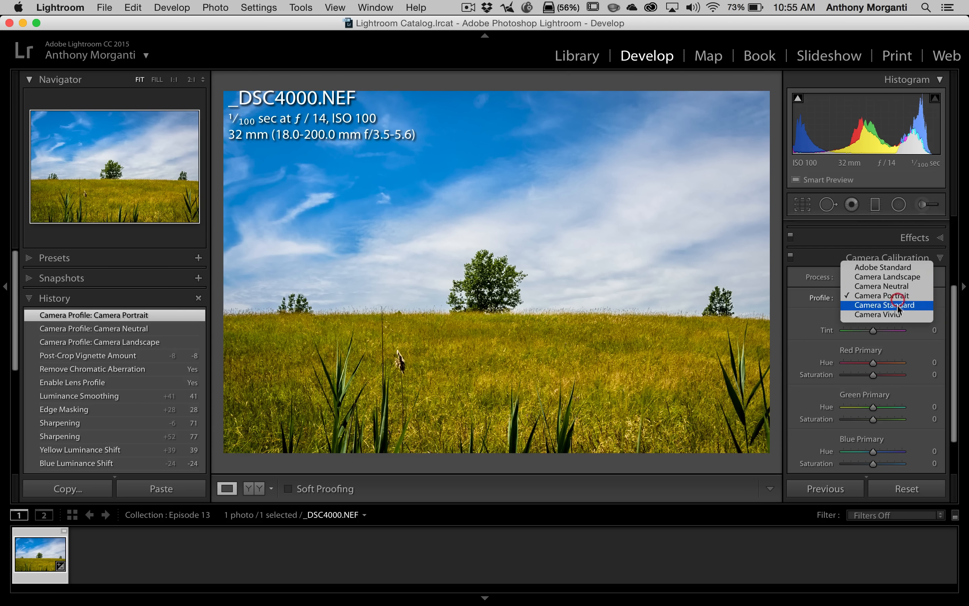
left_click(898, 307)
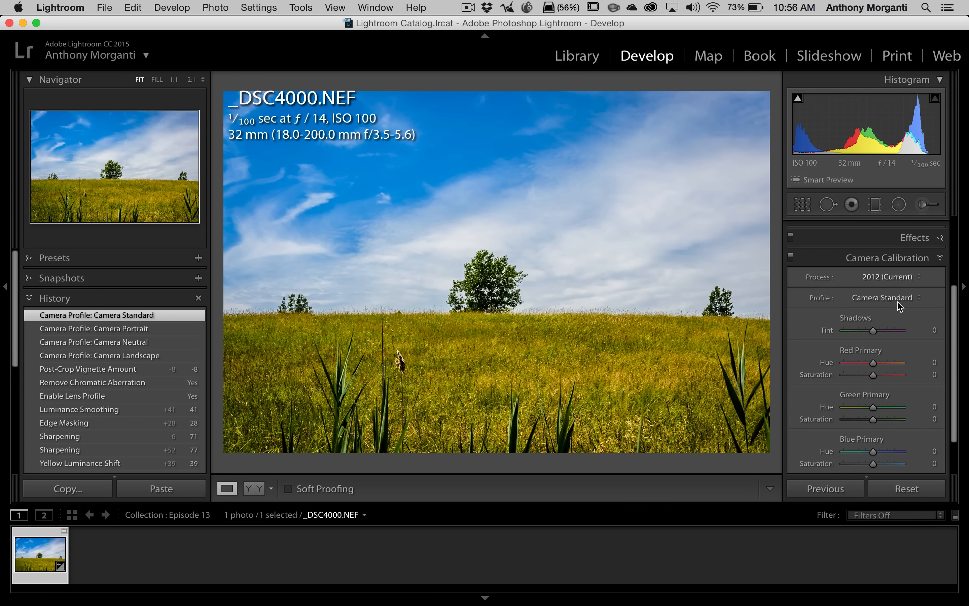
Set the camera calibration profile to Camera Vivid and collapse the Camera Calibration settings.
left_click(901, 303)
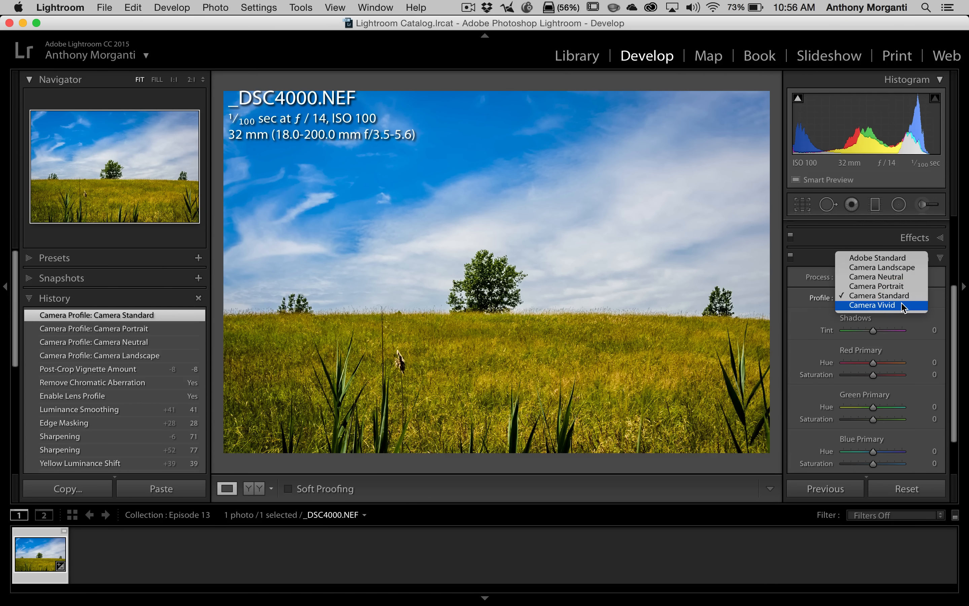
left_click(902, 307)
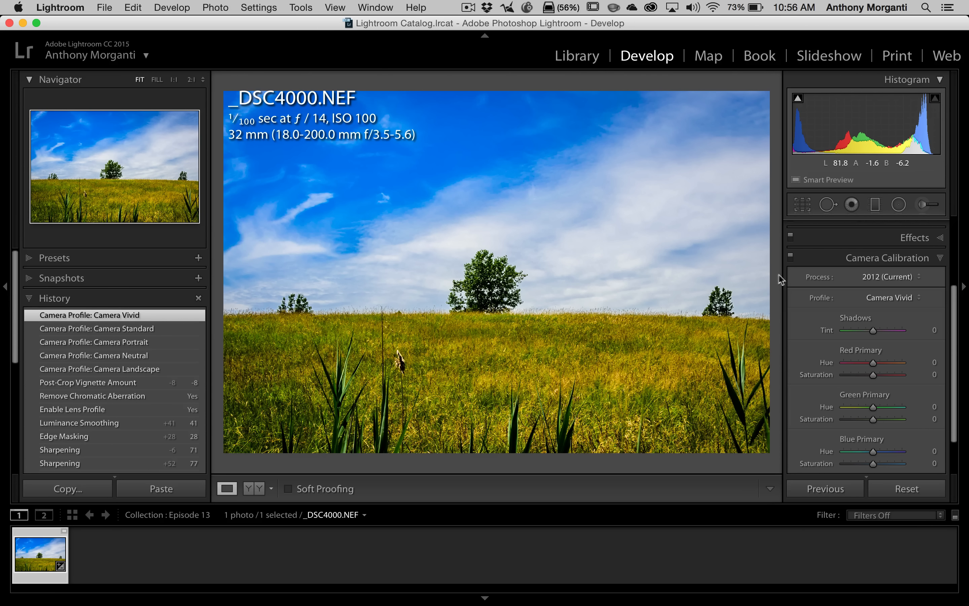
left_click(899, 257)
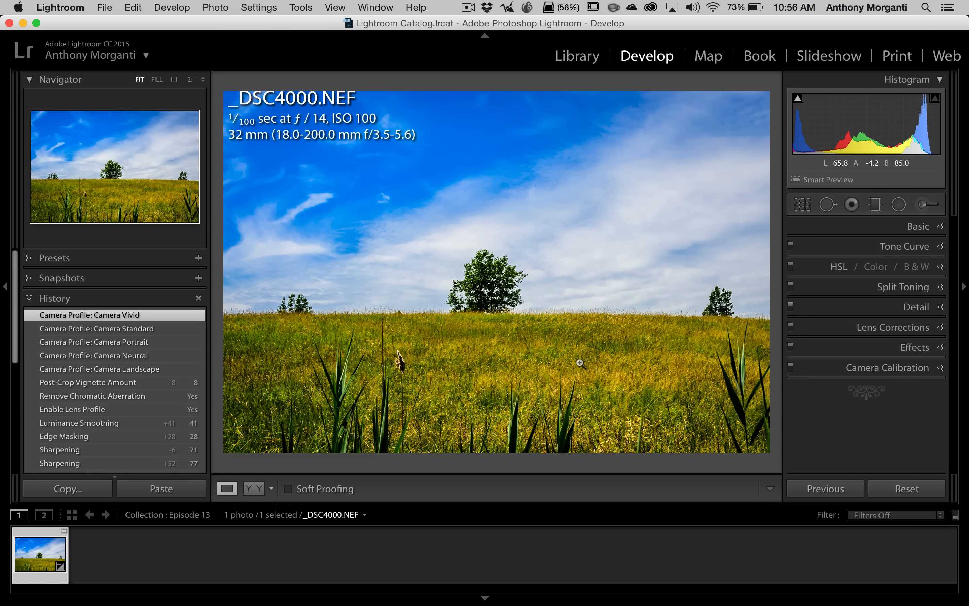
Paint a diagonal stroke across the meadow with a reset Adjustment Brush at Exposure 0.71 and Size 18, and reduce its Exposure to 0.44.
left_click(928, 206)
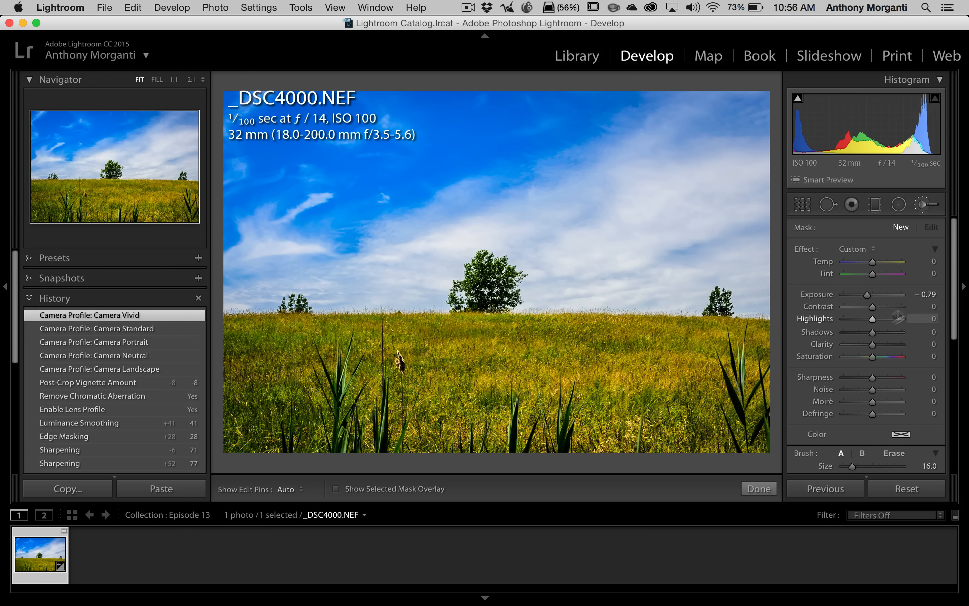
left_click(900, 229)
double_click(806, 251)
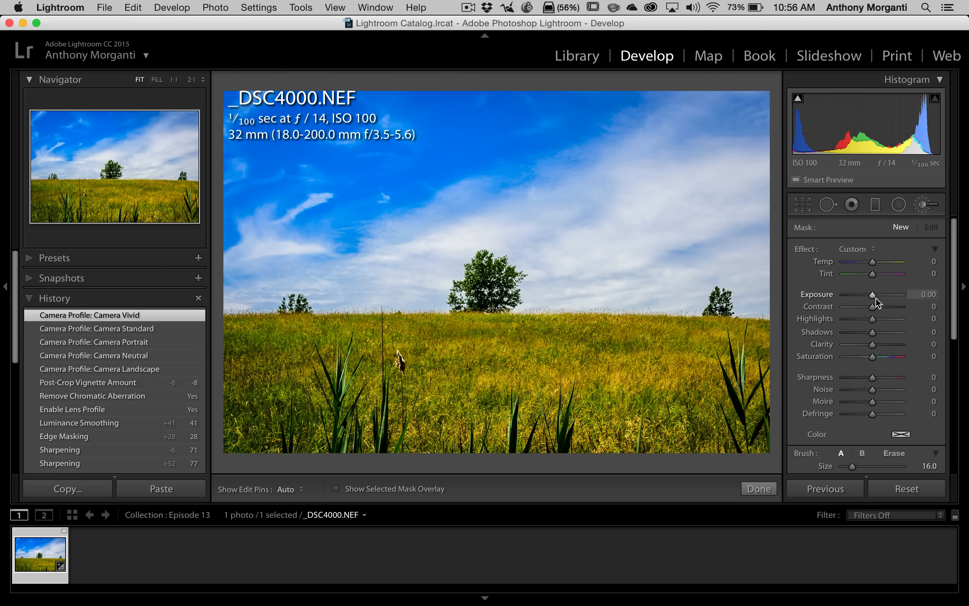
left_click_drag(873, 297, 878, 298)
scroll(523, 368, "up", 1)
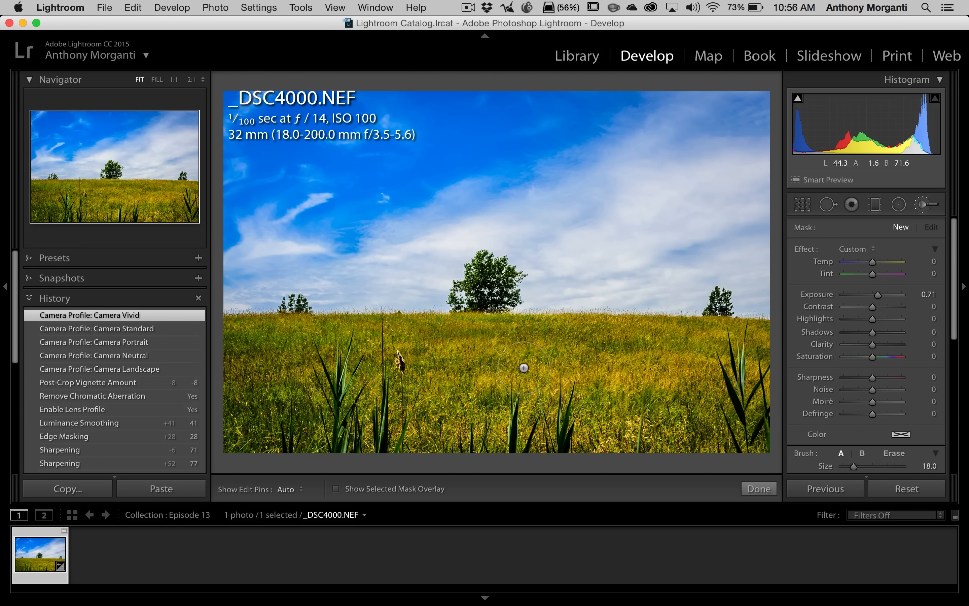
scroll(425, 431, "up", 1)
key("h")
mouse_move(425, 431)
left_mouse_down()
mouse_move(551, 382)
mouse_move(646, 368)
mouse_move(717, 340)
left_mouse_up()
key("h")
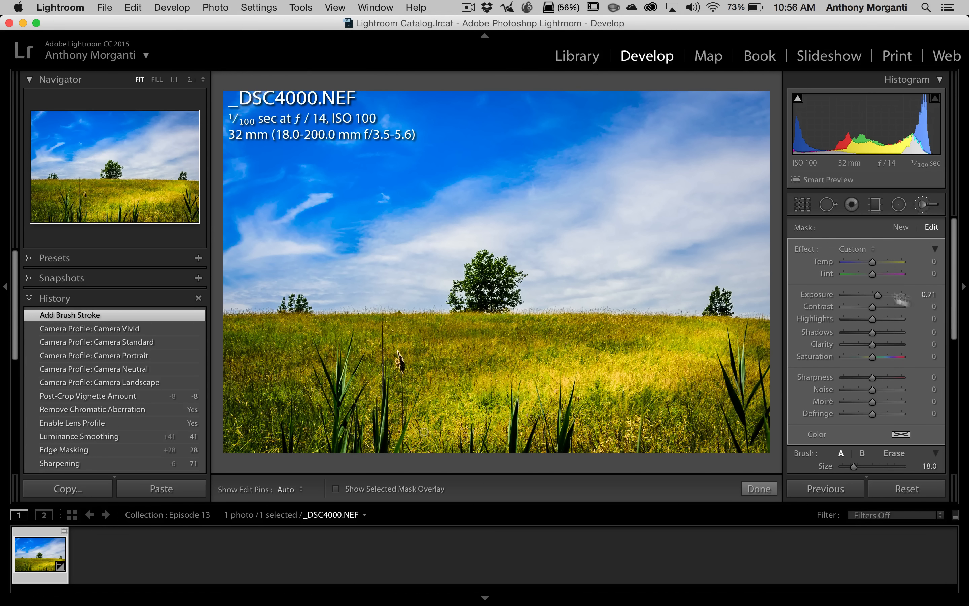
left_click_drag(882, 296, 877, 296)
left_click(876, 297)
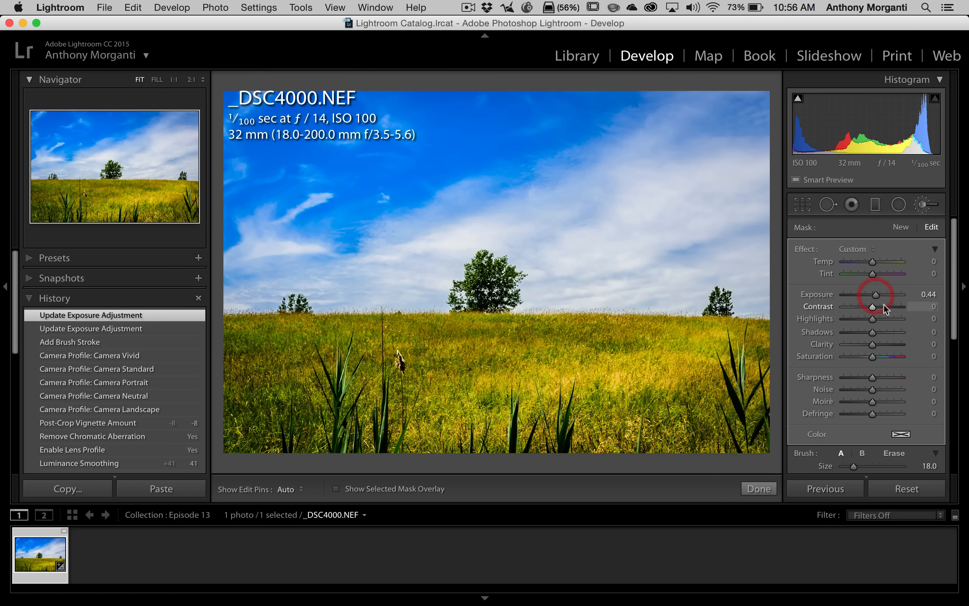
Paint strokes above and below the brightened meadow band with a new adjustment brush at Exposure -0.38 and Size 15.
left_click(906, 229)
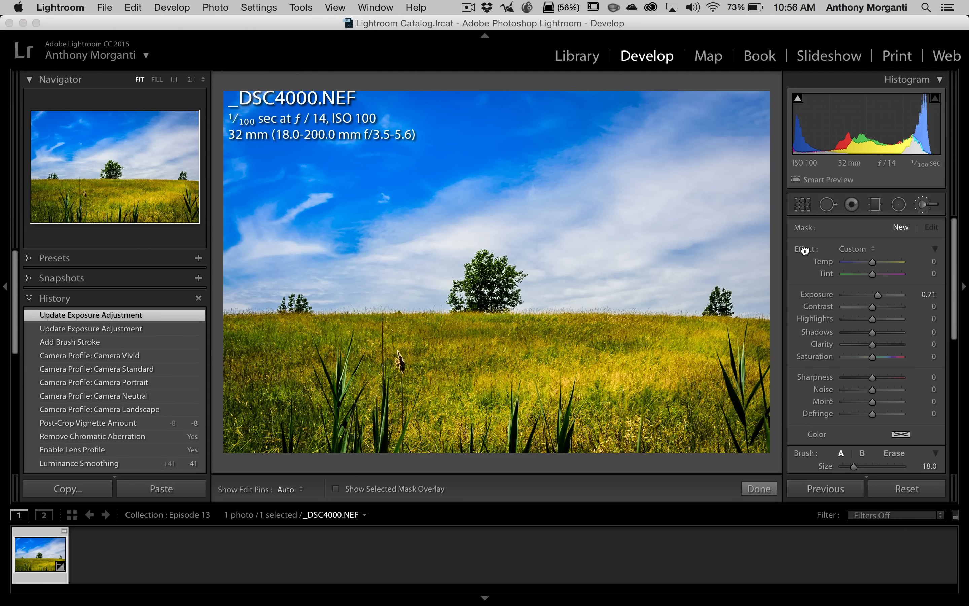
left_click_drag(878, 295, 870, 296)
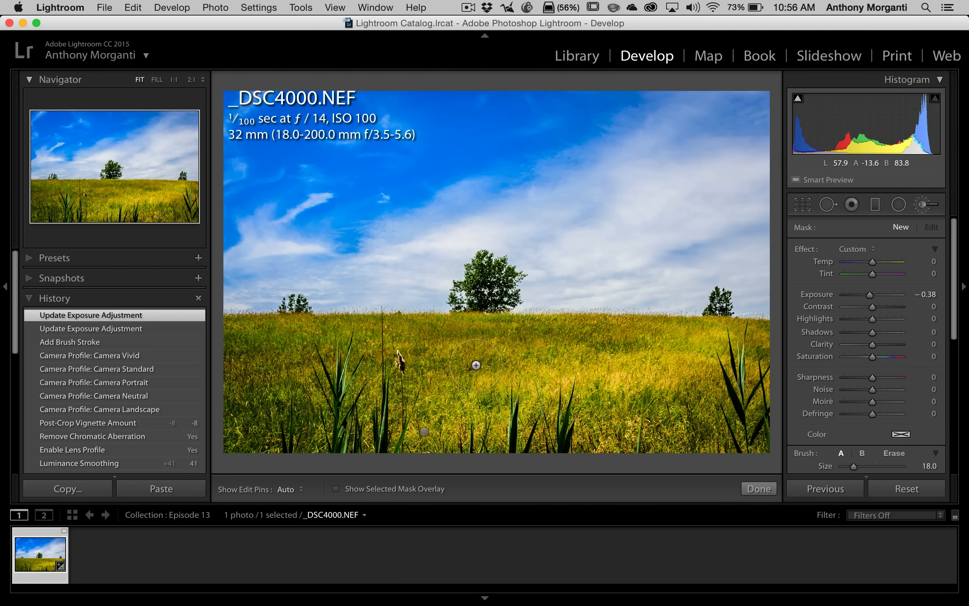
scroll(473, 367, "down", 3)
mouse_move(406, 392)
left_mouse_down()
mouse_move(518, 371)
mouse_move(651, 326)
left_mouse_up()
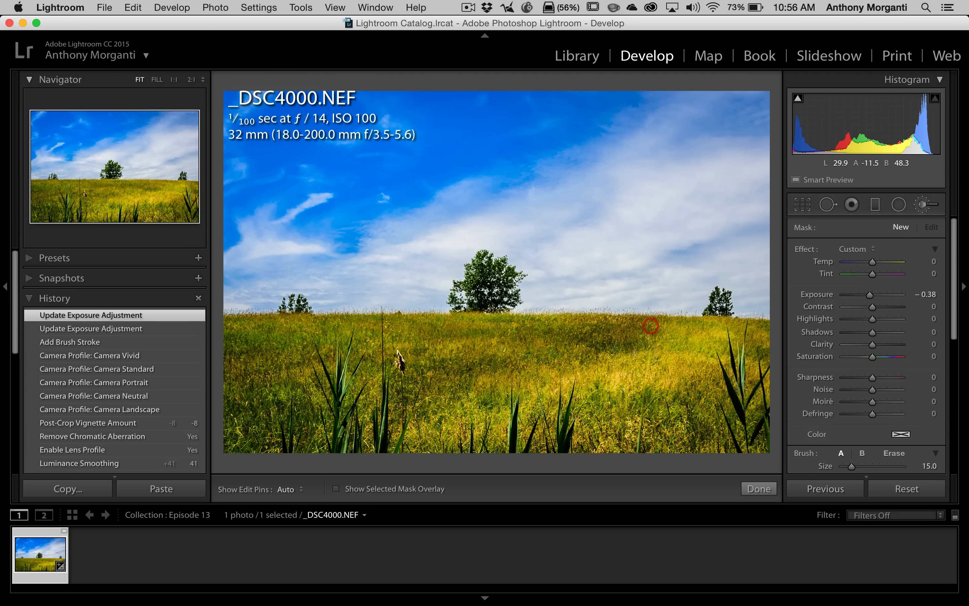
mouse_move(530, 442)
left_mouse_down()
mouse_move(657, 418)
mouse_move(750, 349)
left_mouse_up()
Paint over the sky with a new adjustment brush at Exposure -0.38, Contrast 52, Clarity 100 and Size 34, and close the Adjustment Brush.
left_click(900, 227)
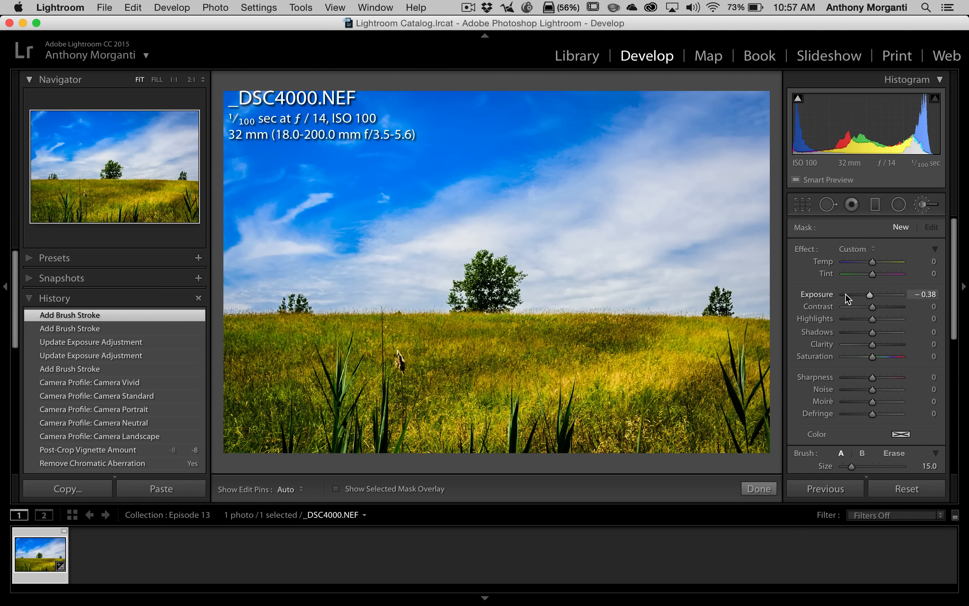
scroll(847, 298, "up", 1)
scroll(848, 299, "down", 2)
left_click_drag(872, 301, 887, 301)
left_click_drag(872, 339, 902, 341)
scroll(904, 337, "down", 1)
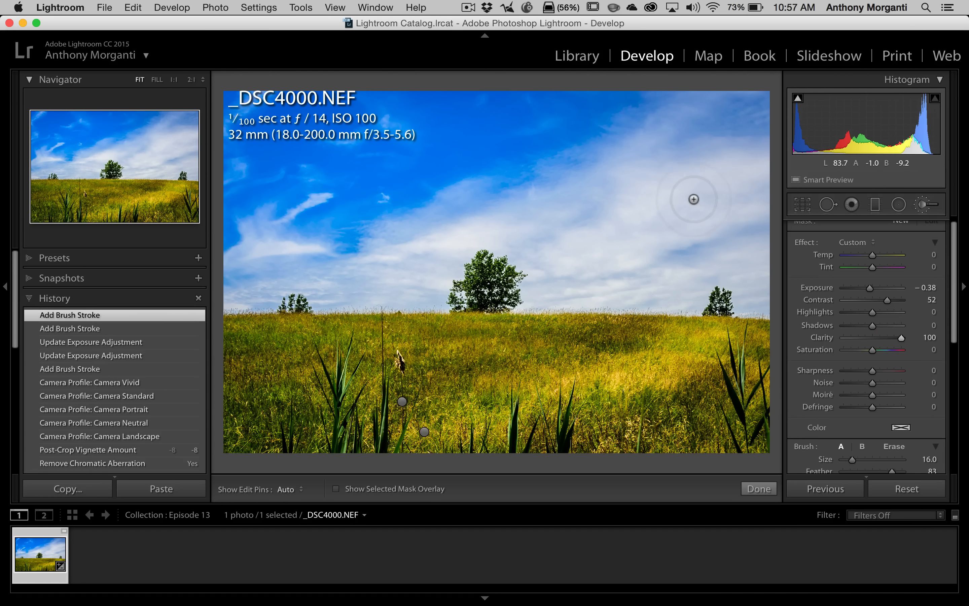
scroll(695, 198, "up", 5)
scroll(695, 198, "up", 4)
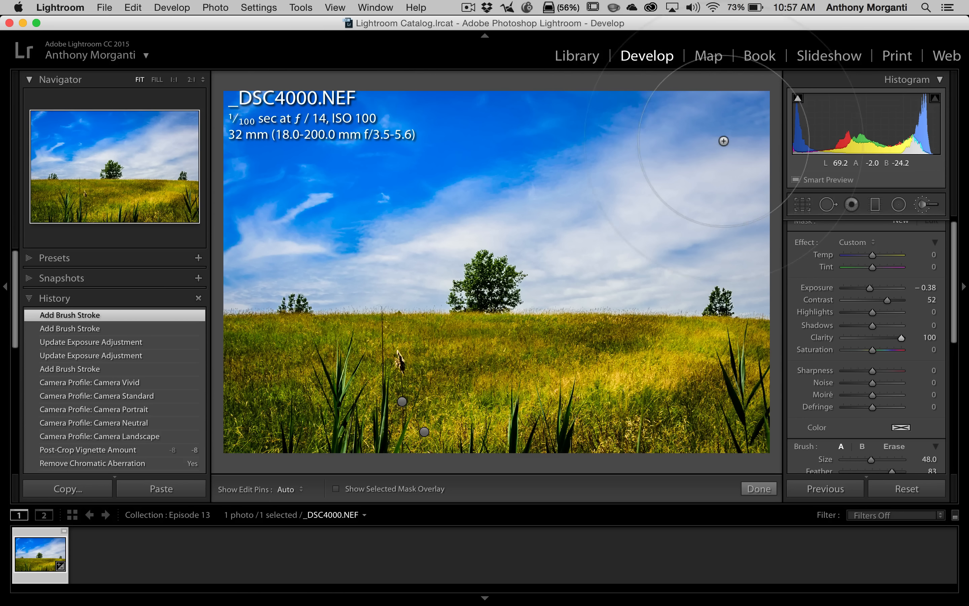
key("h")
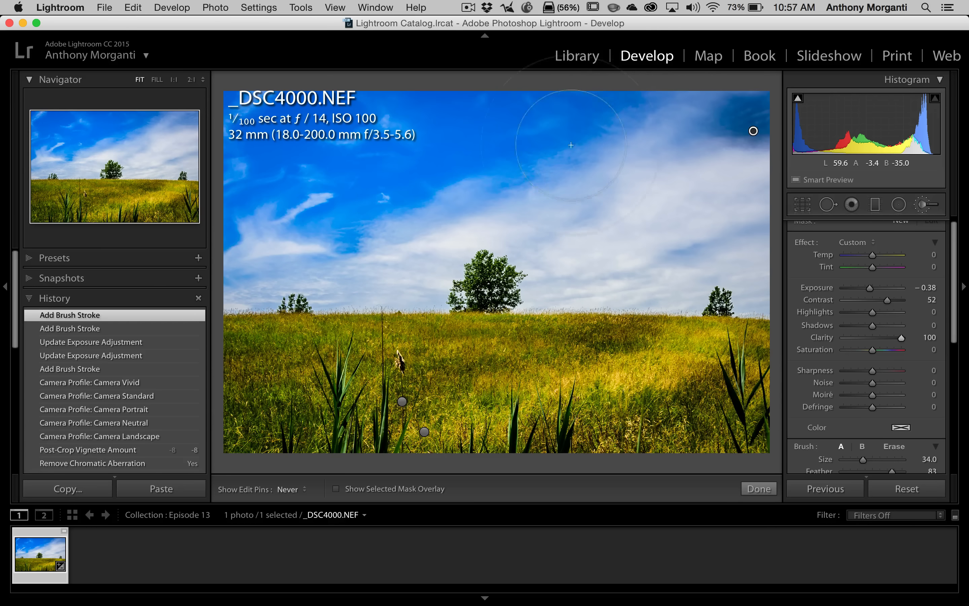
mouse_move(752, 130)
left_mouse_down()
mouse_move(232, 151)
mouse_move(280, 176)
mouse_move(663, 220)
left_mouse_up()
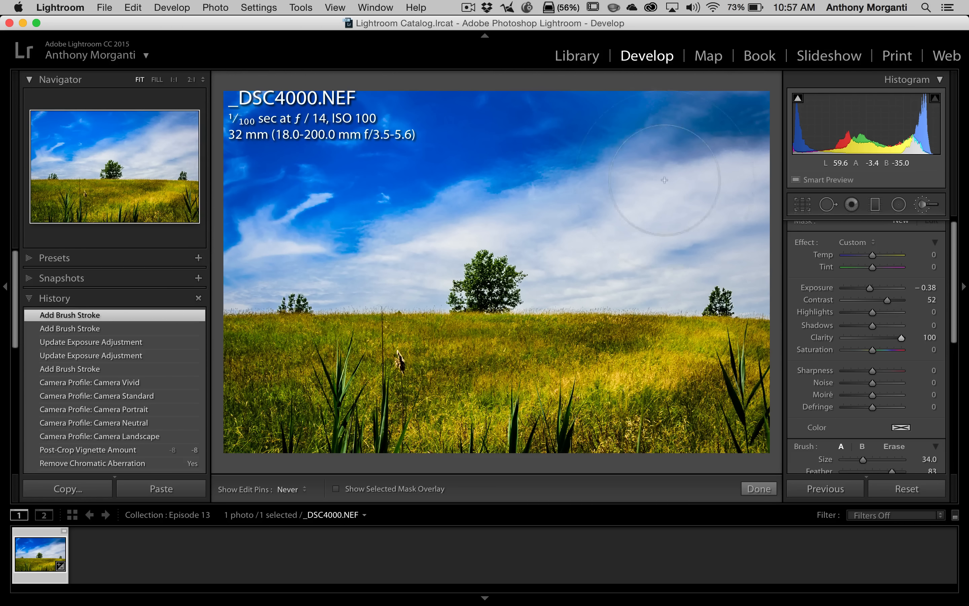
mouse_move(739, 233)
left_mouse_down()
mouse_move(636, 261)
mouse_move(528, 221)
mouse_move(377, 256)
mouse_move(247, 251)
mouse_move(521, 212)
mouse_move(668, 235)
mouse_move(440, 242)
mouse_move(409, 231)
left_mouse_up()
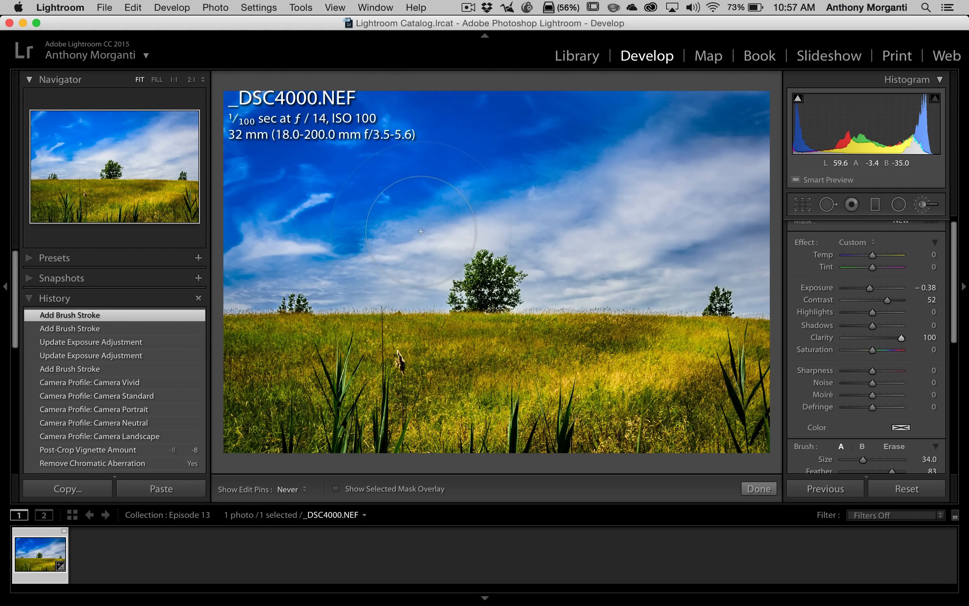
left_click(925, 204)
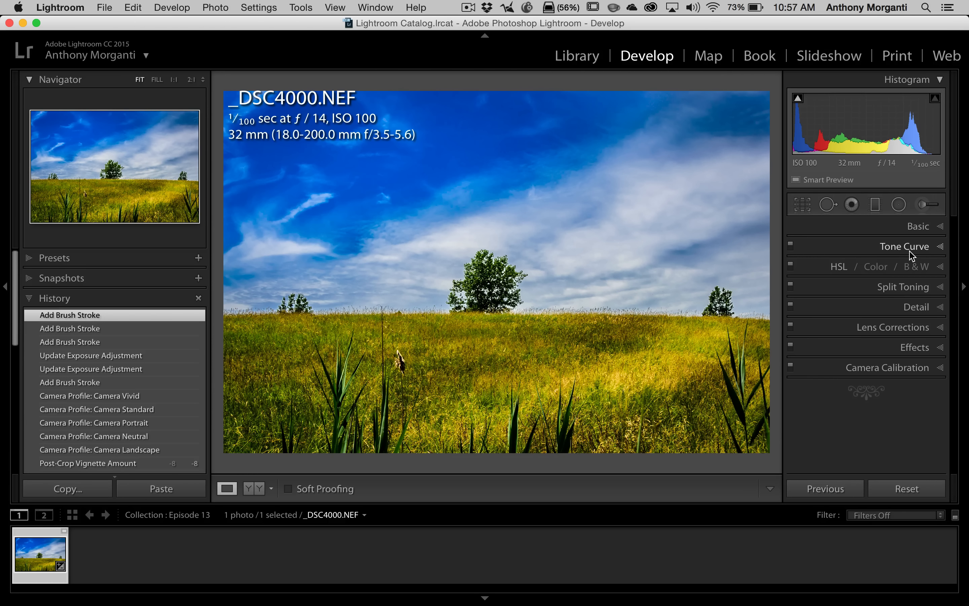
Try a black-and-white mix of Red -50, Orange +28, Yellow +27, Green -39 and Blue -29, and return to the latest brush stroke in the history.
left_click(940, 268)
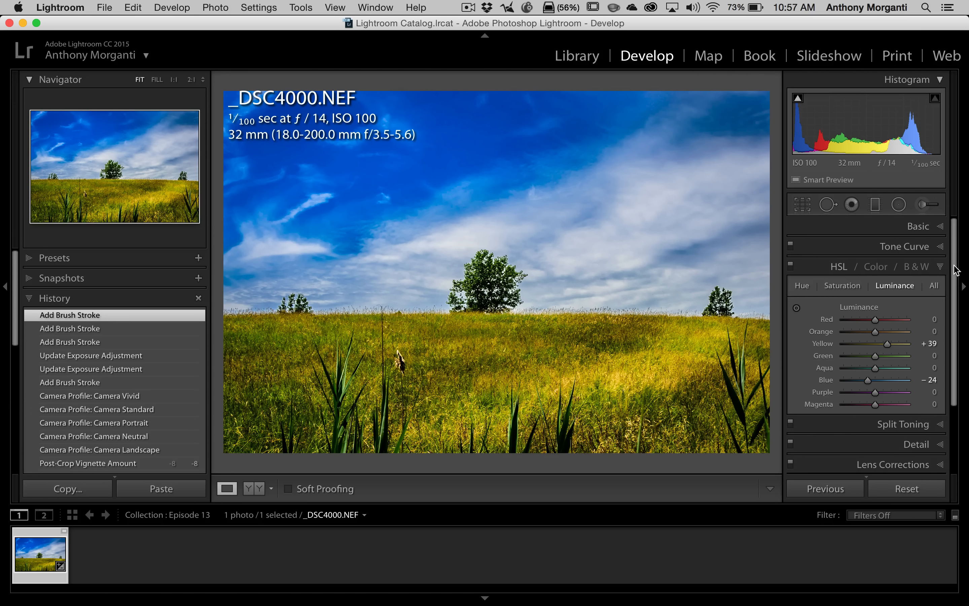
left_click(917, 266)
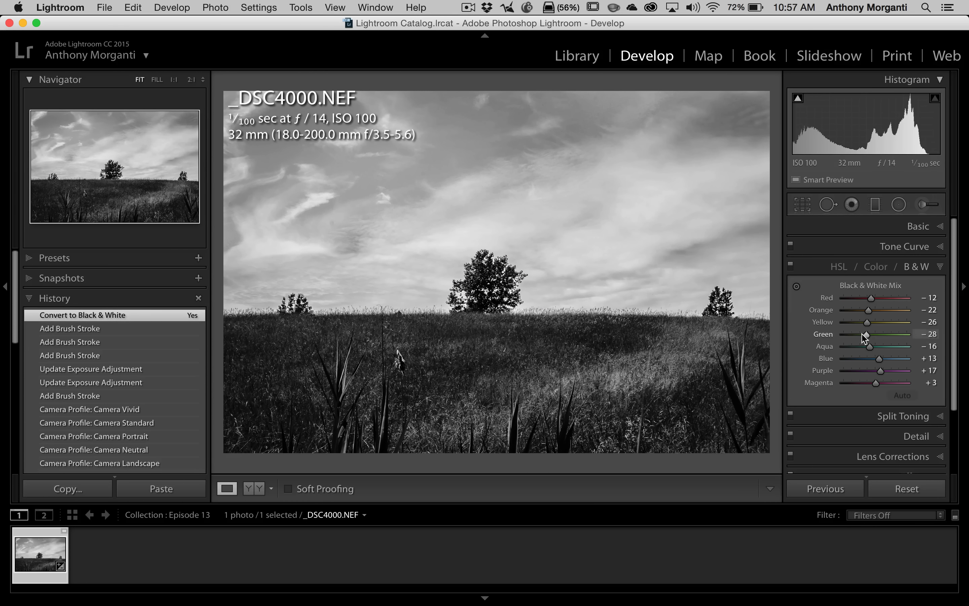
left_click_drag(869, 322, 884, 322)
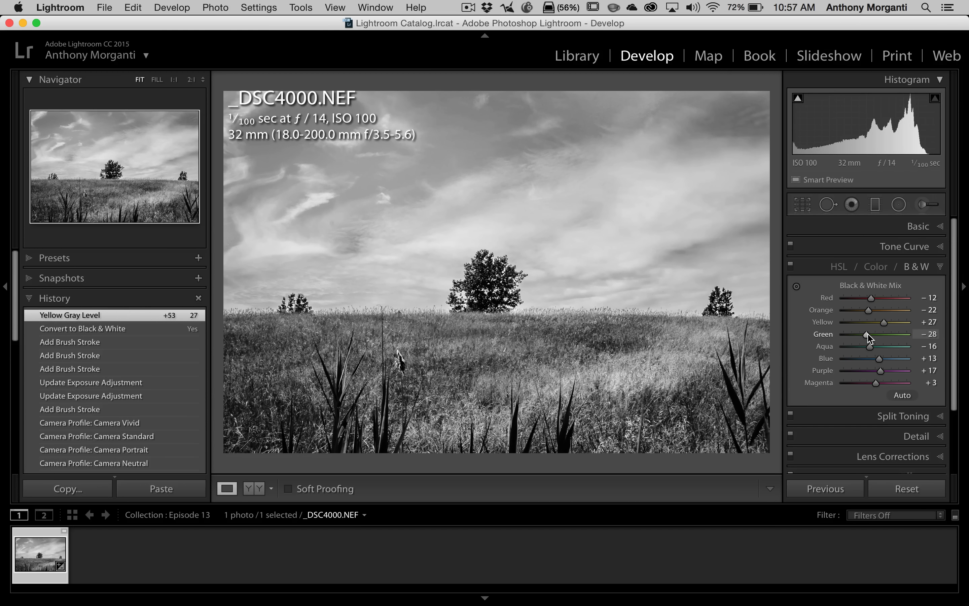
left_click_drag(868, 334, 867, 362)
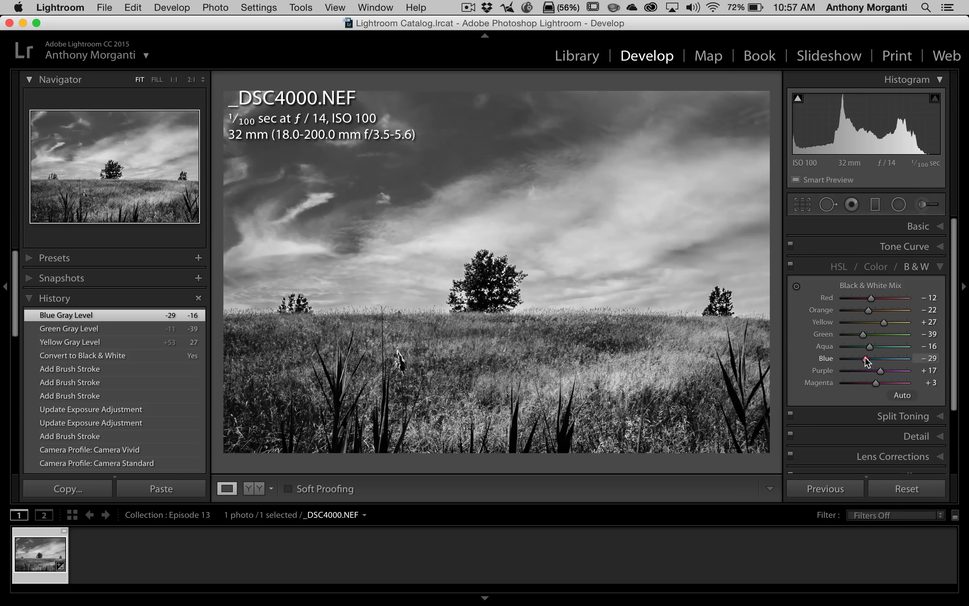
left_click_drag(866, 361, 867, 360)
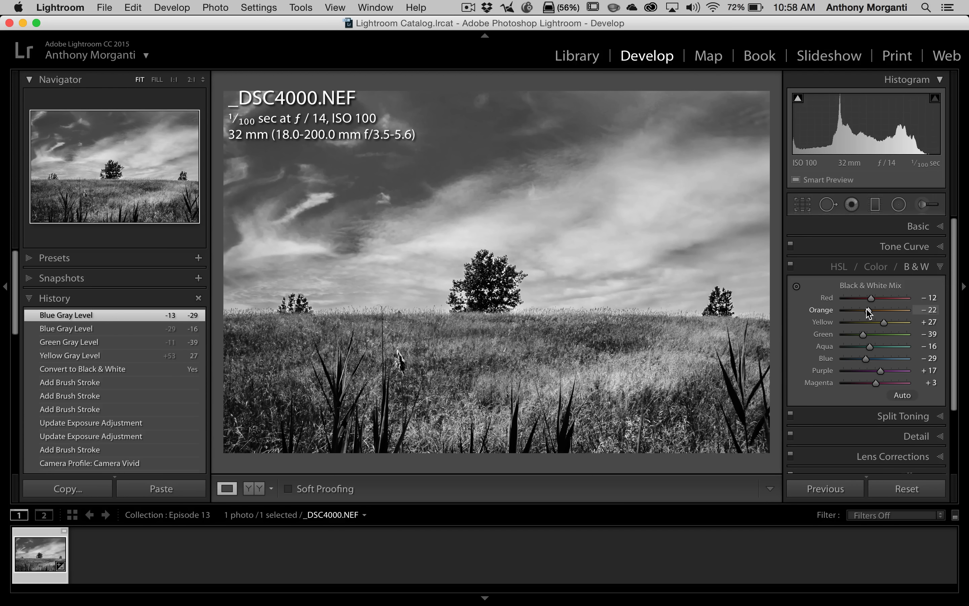
mouse_move(873, 311)
left_mouse_down()
mouse_move(883, 312)
mouse_move(860, 300)
left_mouse_up()
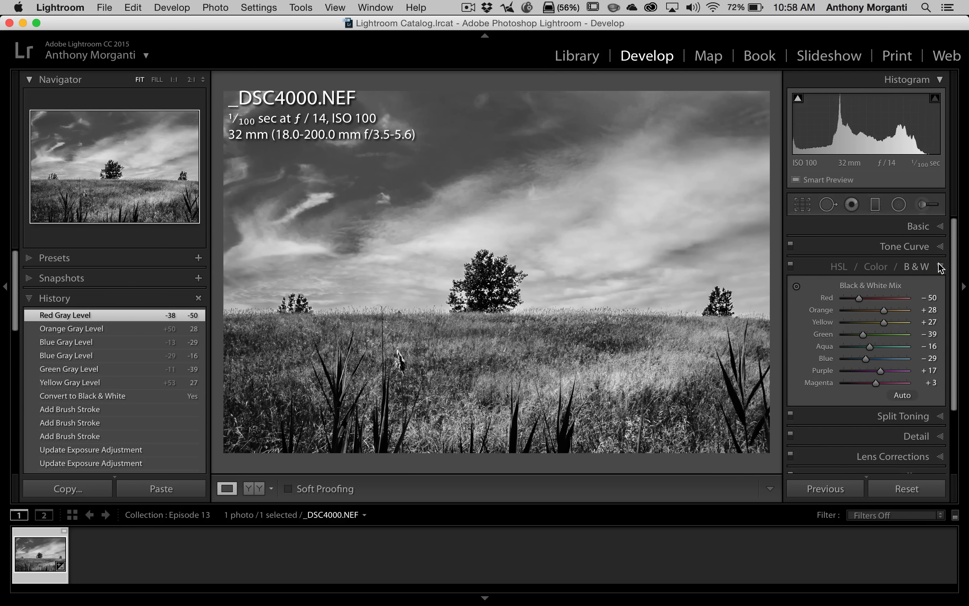
left_click(921, 266)
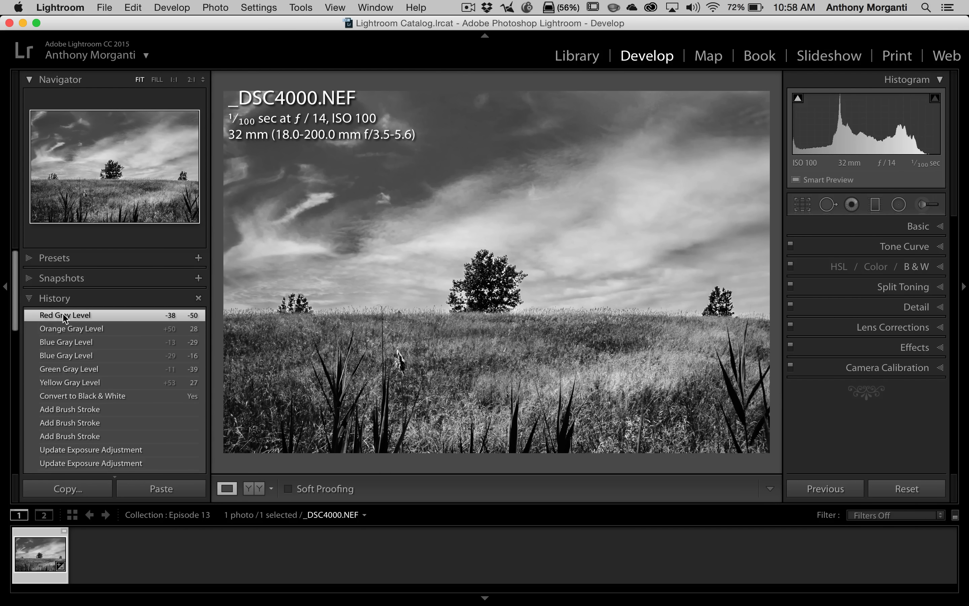
scroll(77, 317, "down", 1)
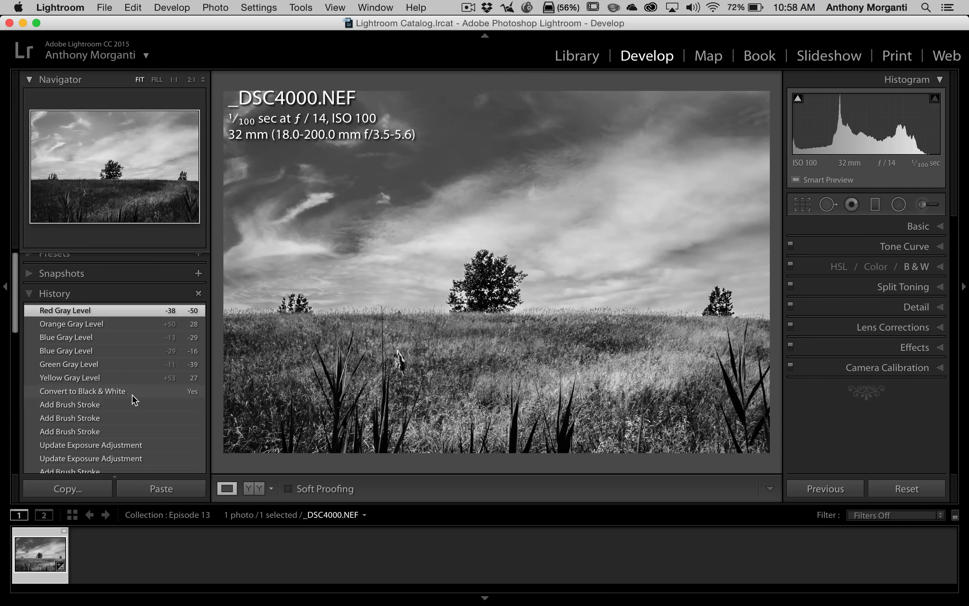
left_click(73, 405)
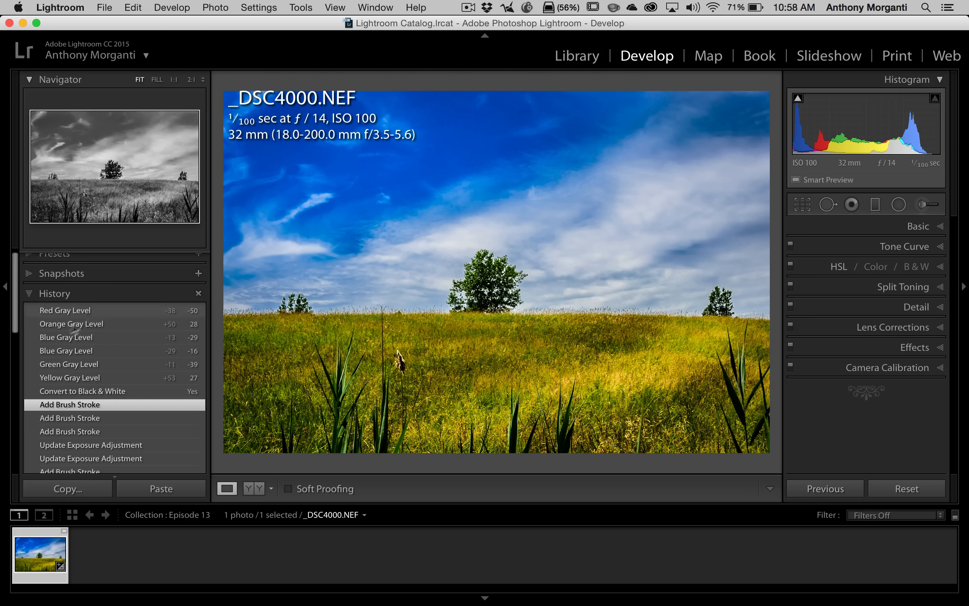
Set the sharpening Amount to 57 in the Detail settings and collapse them.
left_click(916, 309)
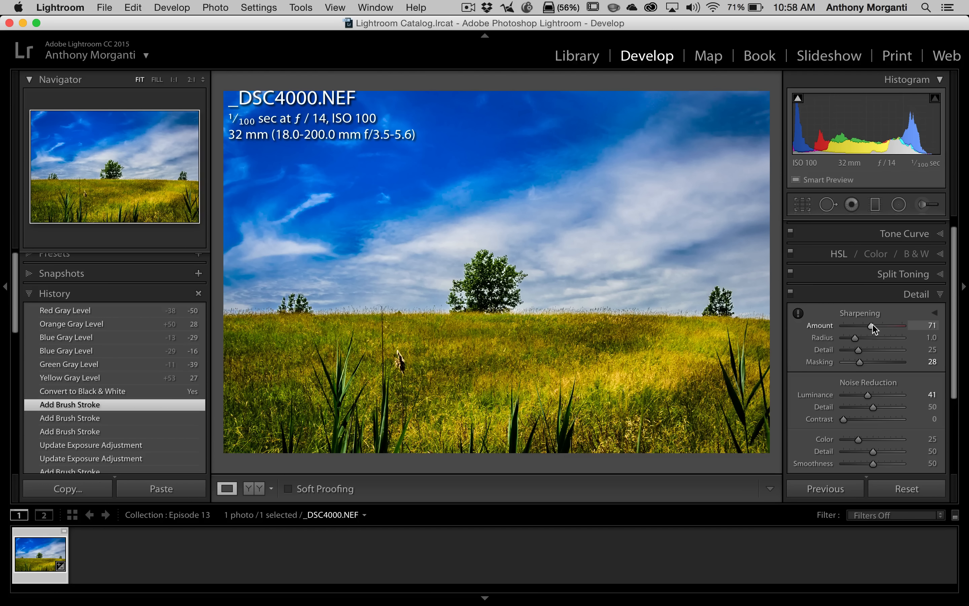
left_click_drag(872, 325, 865, 325)
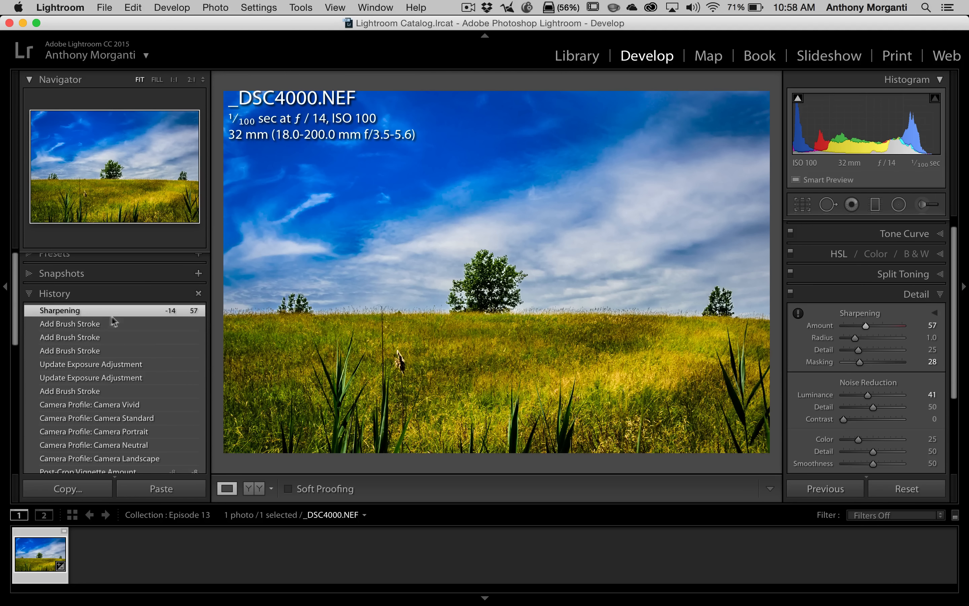
scroll(108, 316, "up", 1)
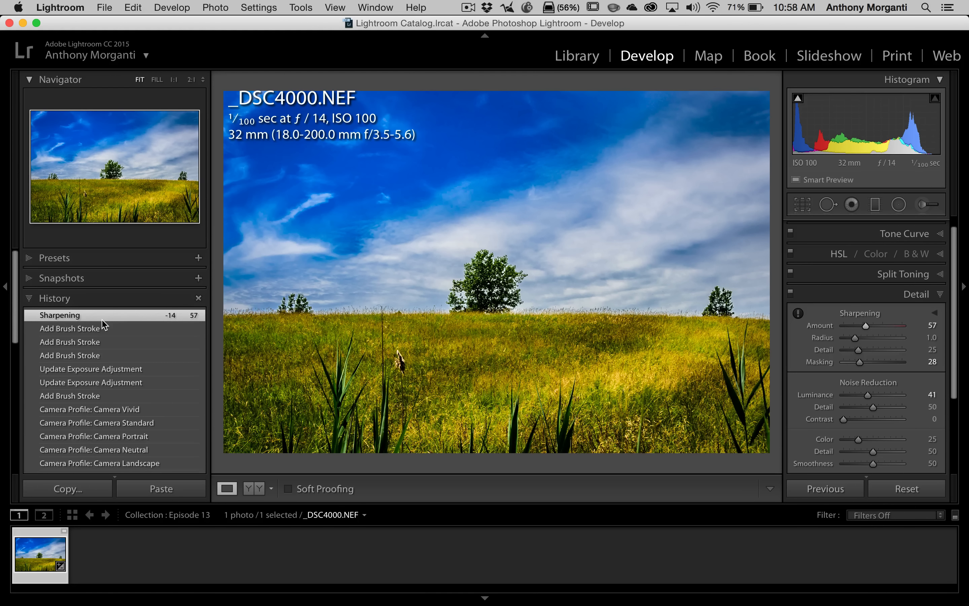
left_click(917, 294)
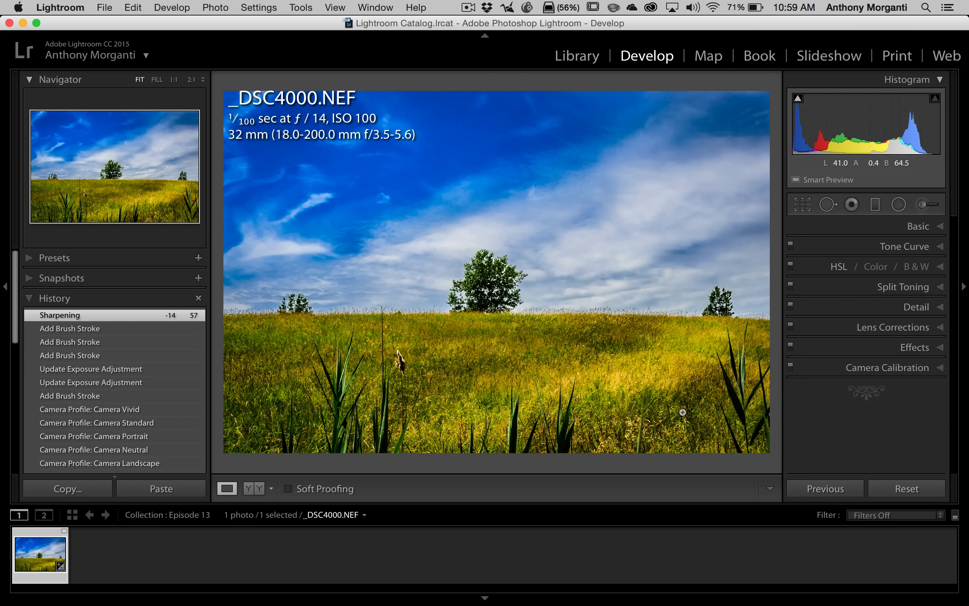
Reset all Develop settings of the photo, restore the Sharpening state from the history, and collapse the history.
left_click(912, 490)
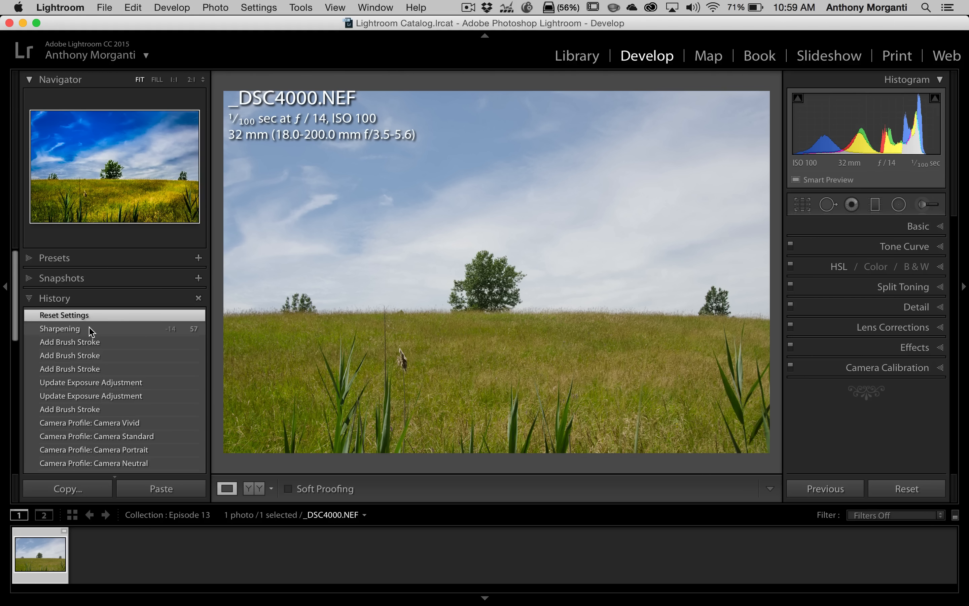
left_click(70, 328)
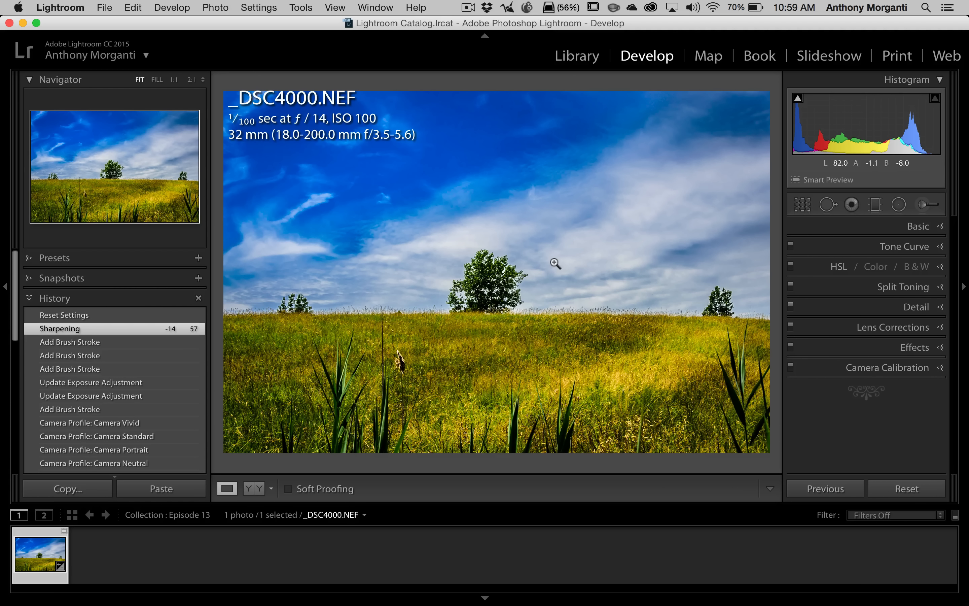
left_click(28, 298)
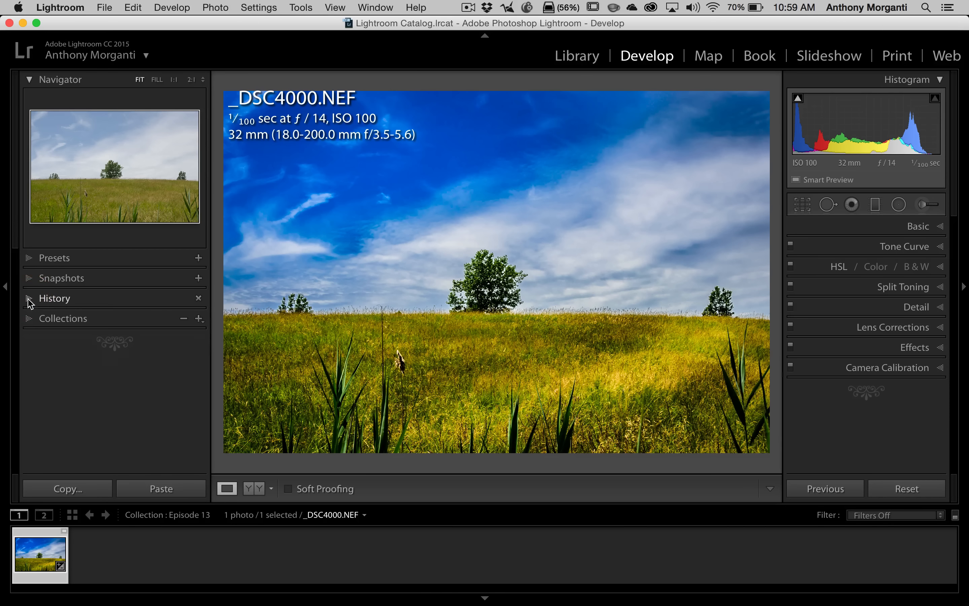
Save the current edit as a develop preset named Summer Grassland in the User Presets folder, with all settings groups included.
left_click(32, 259)
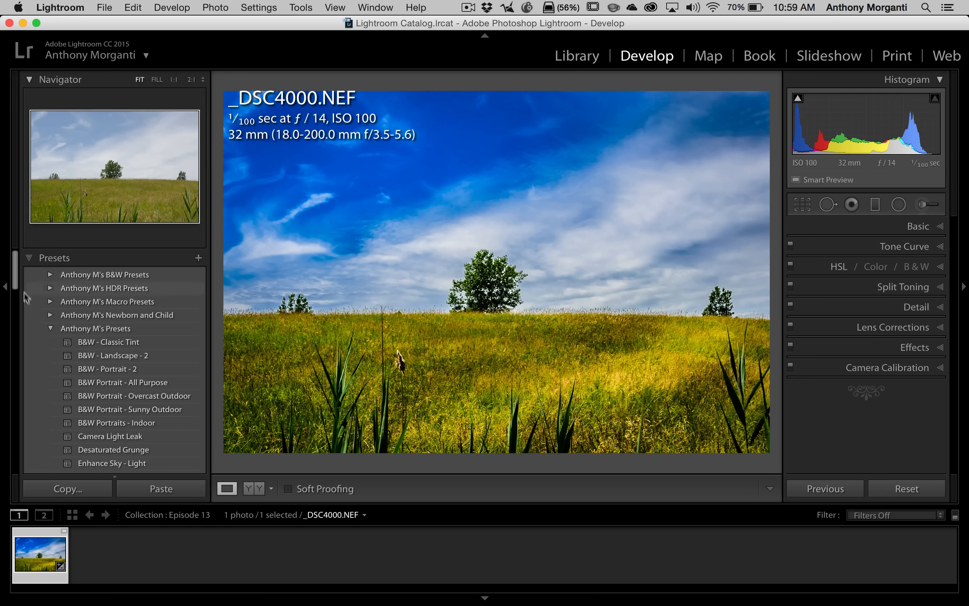
left_click(50, 328)
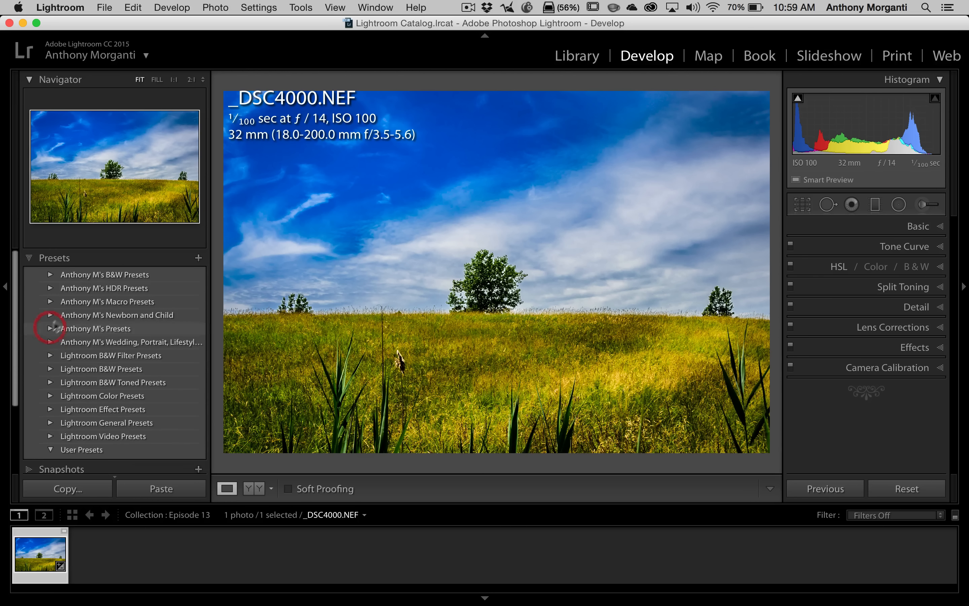
left_click(198, 258)
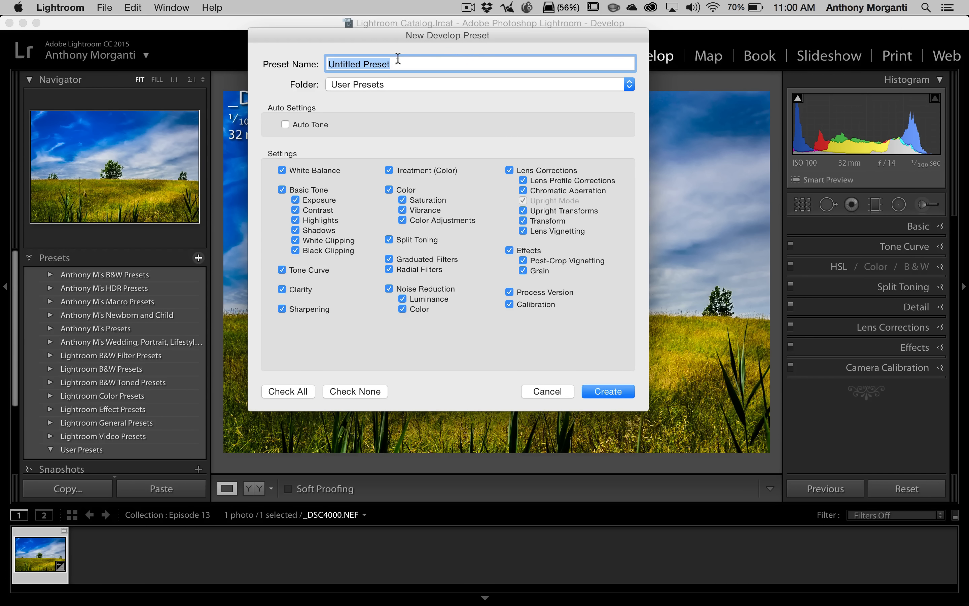
type("Gra")
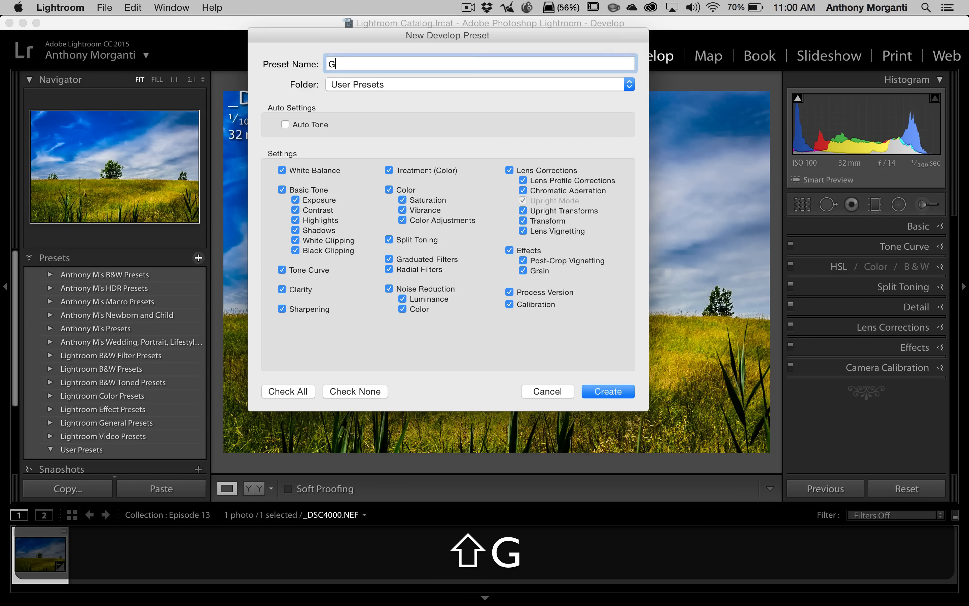
key("BackSpace")
key("BackSpace")
key("BackSpace")
type("Su")
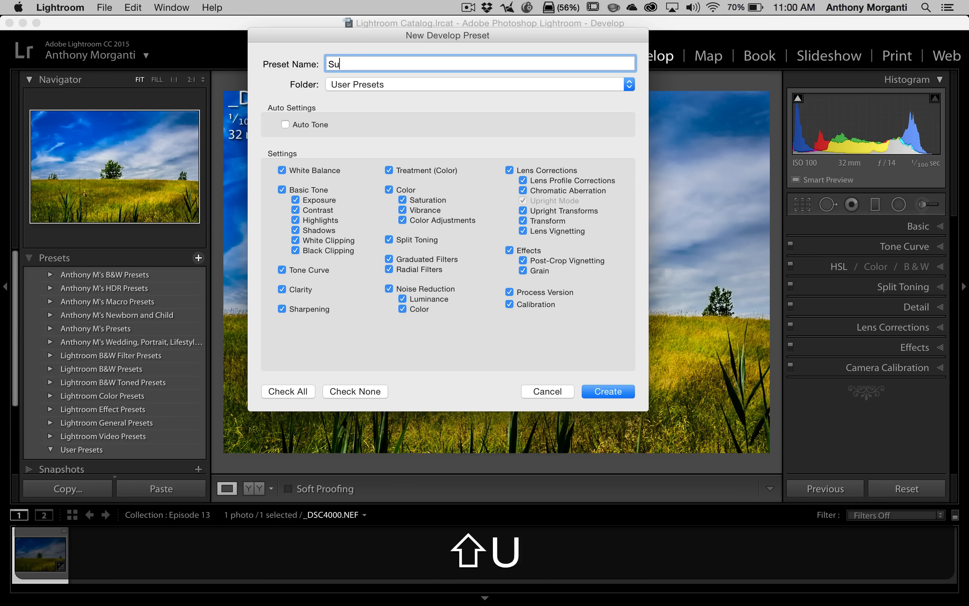
type("mmer Grassland")
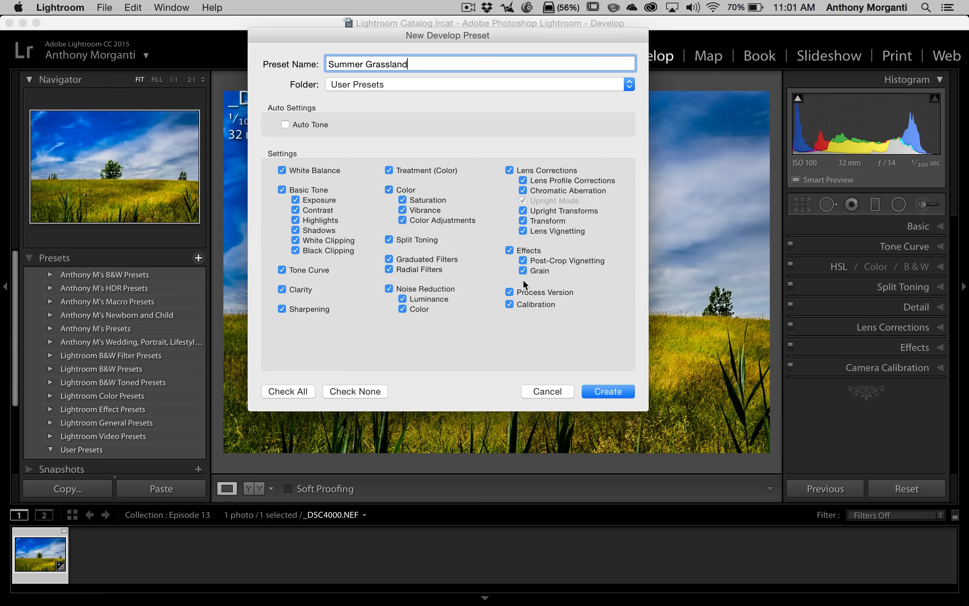
left_click(602, 387)
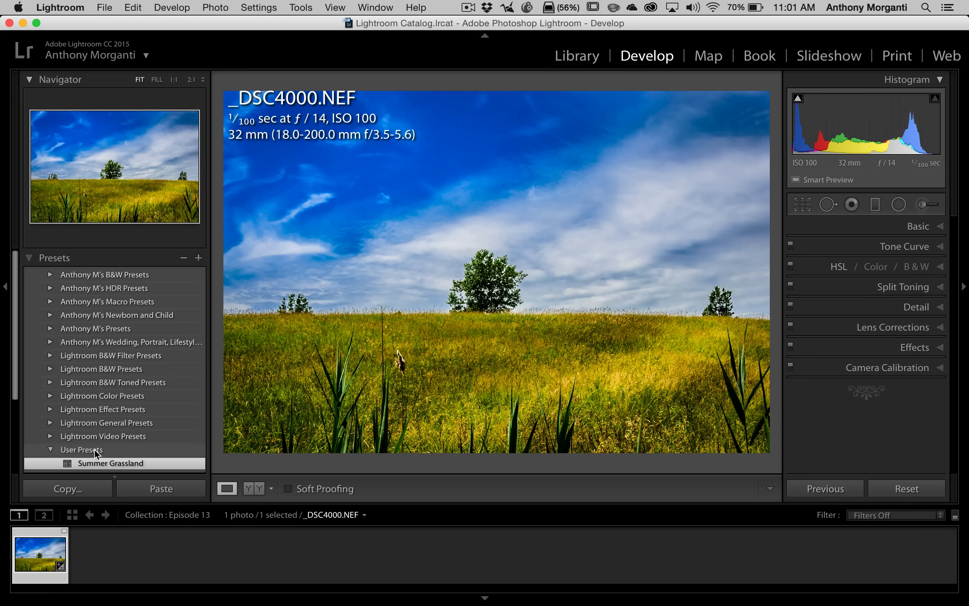
Reset the photo's settings and apply the Summer Grassland user preset to it.
left_click(910, 489)
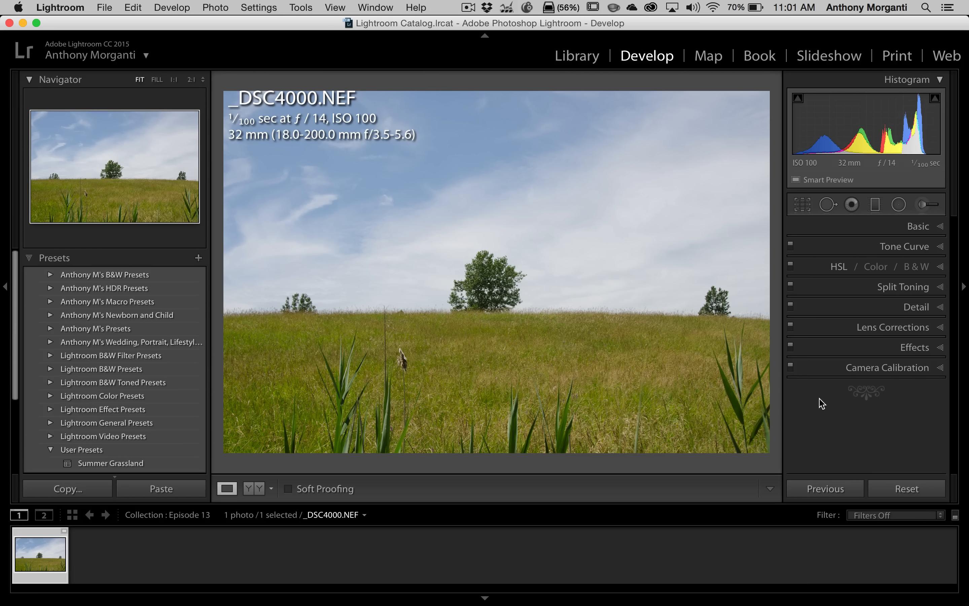
left_click(88, 464)
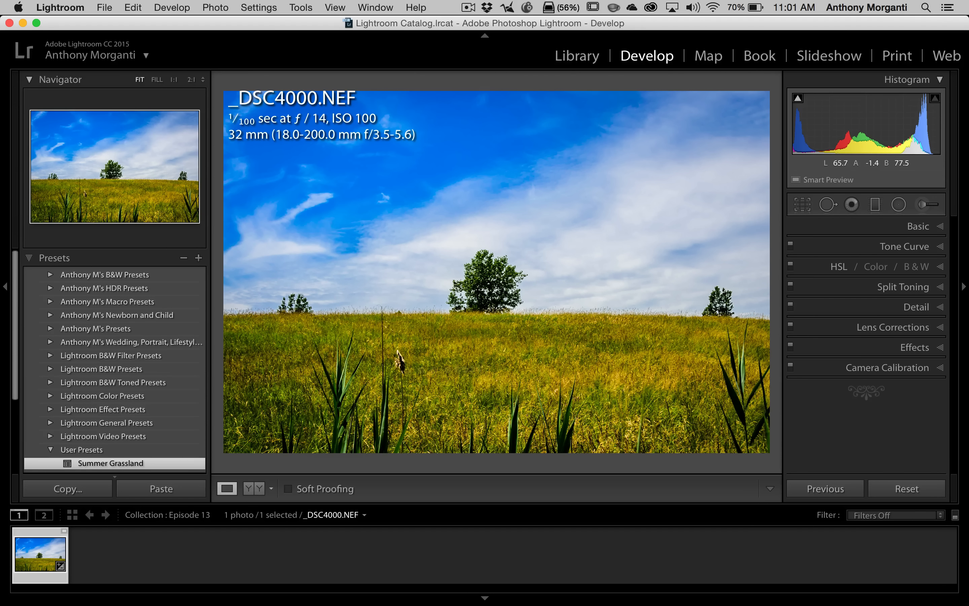
scroll(111, 457, "down", 1)
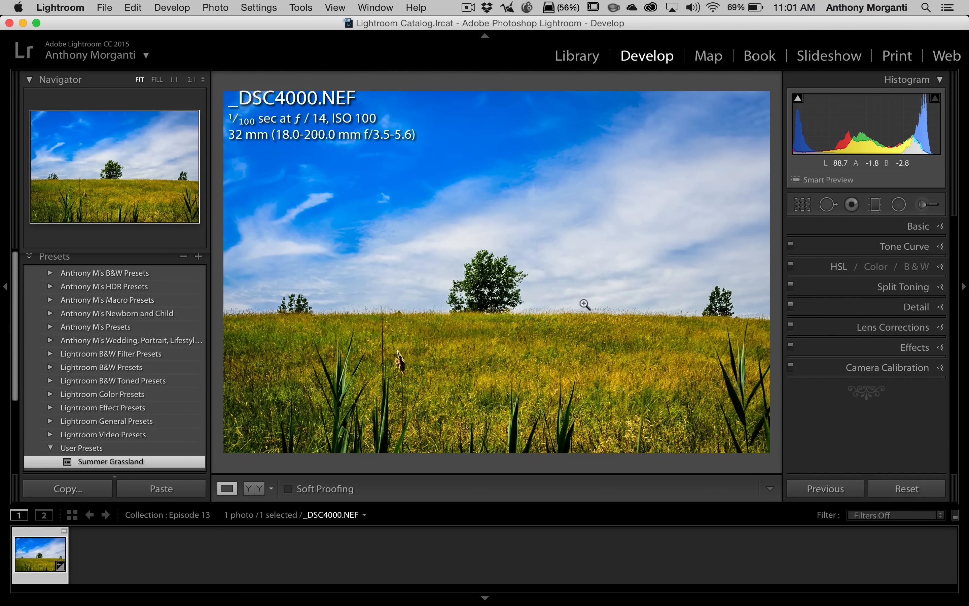
Check the preset's Basic settings, and lower the Blue luminance in HSL to darken the sky.
left_click(913, 226)
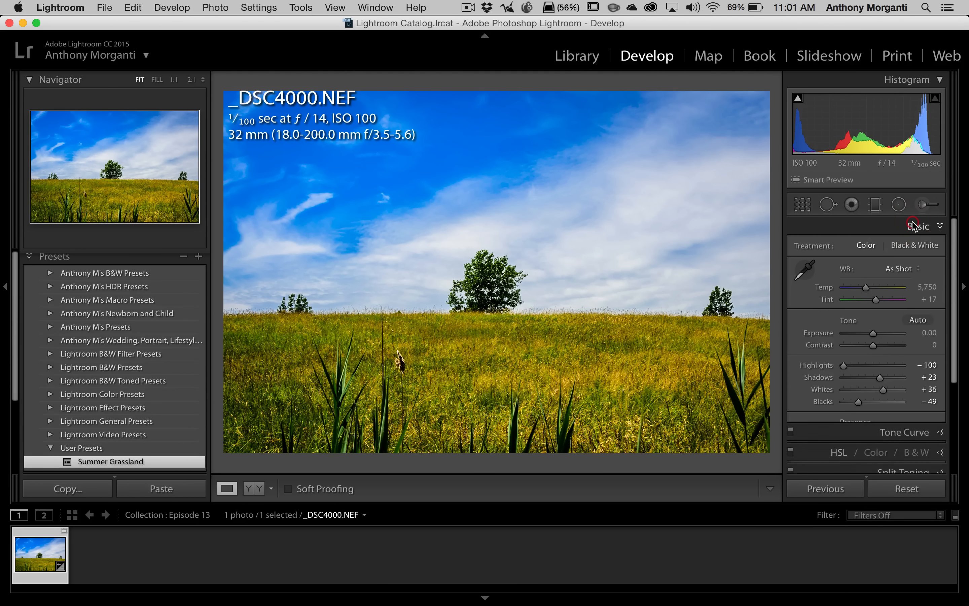
left_click(908, 226)
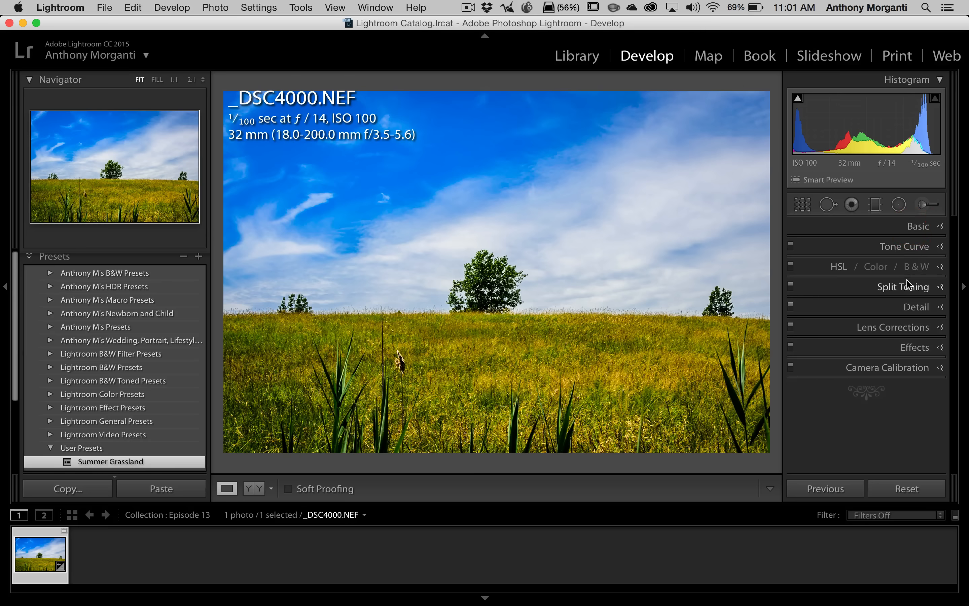
left_click(939, 269)
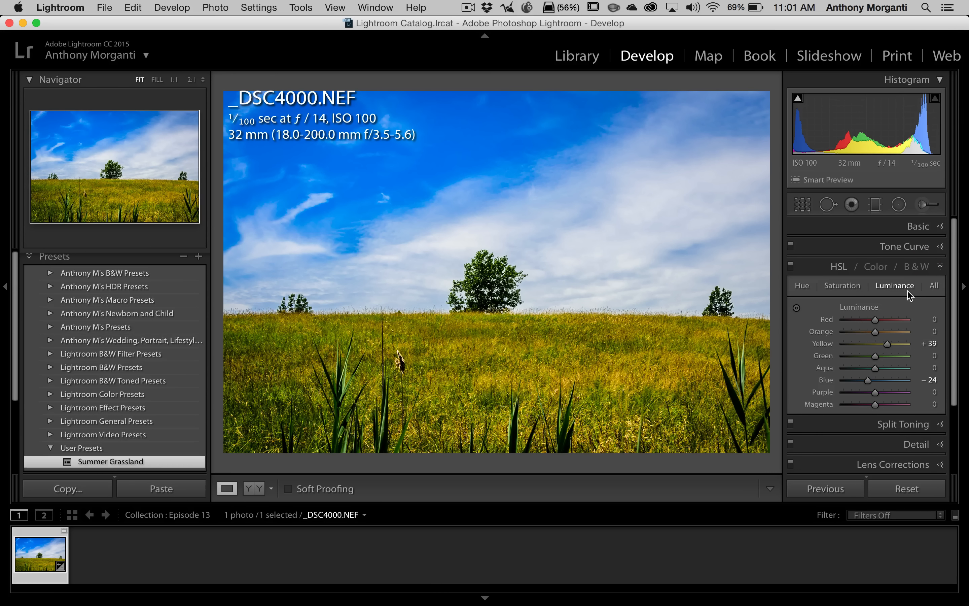
left_click(863, 380)
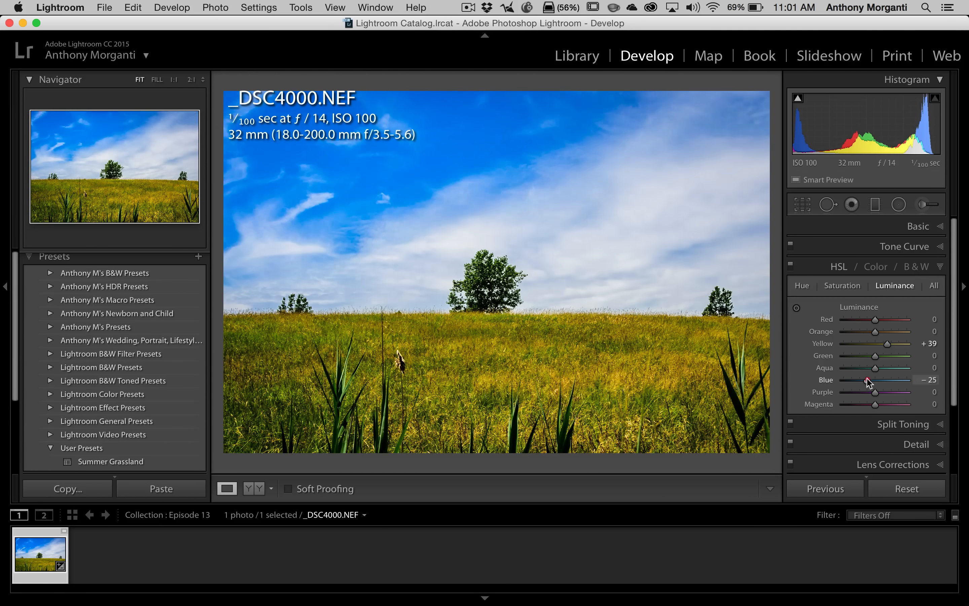
left_click(939, 268)
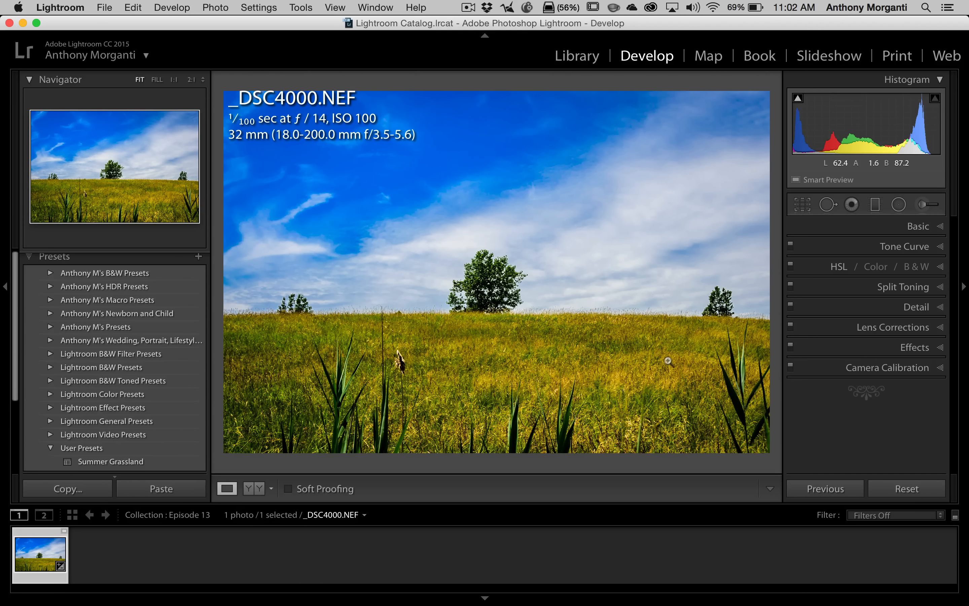
Reset the photo's settings again and apply the Desaturated Grunge preset to it.
left_click(889, 490)
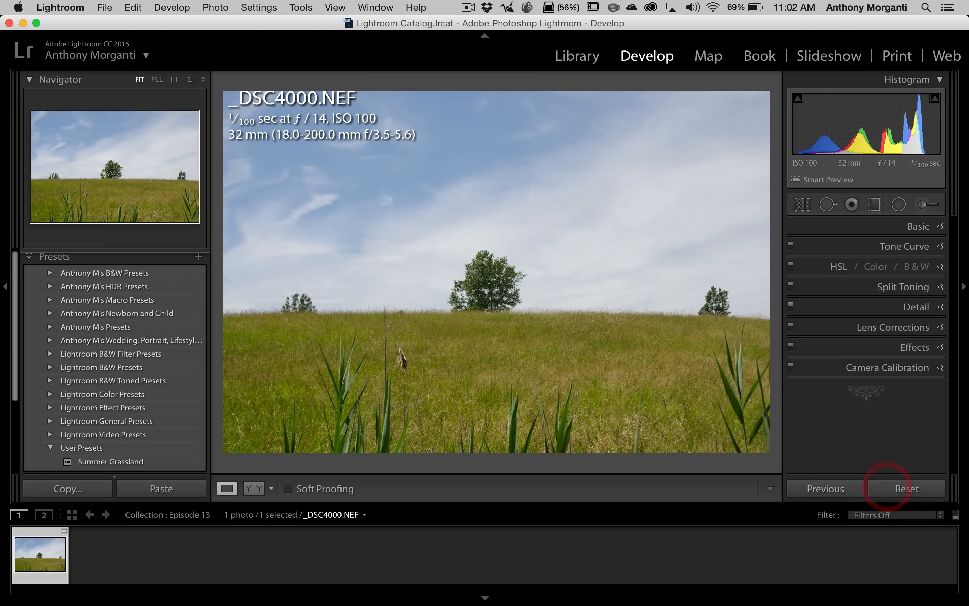
scroll(78, 320, "up", 2)
scroll(88, 315, "down", 2)
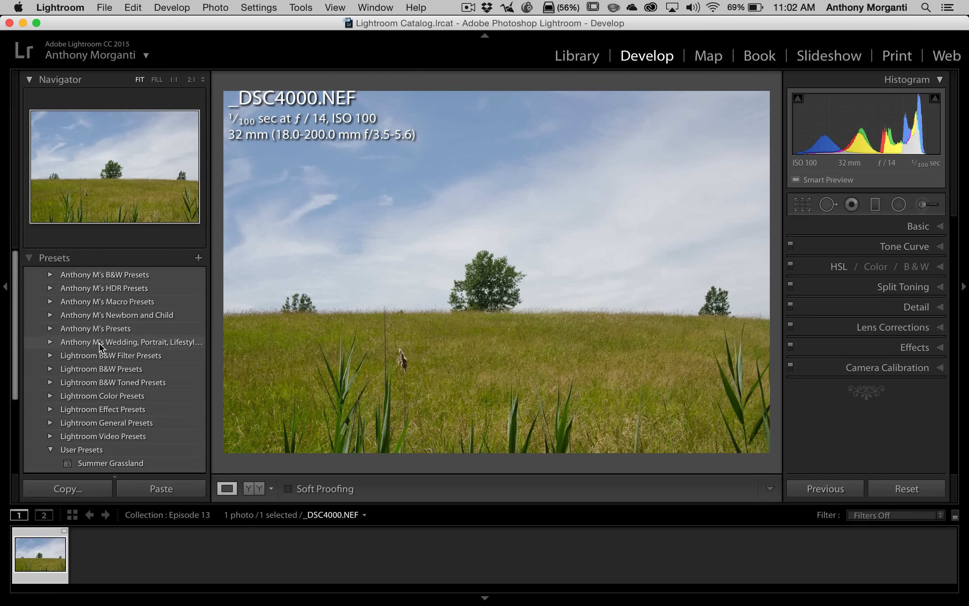
left_click(50, 328)
scroll(80, 329, "down", 6)
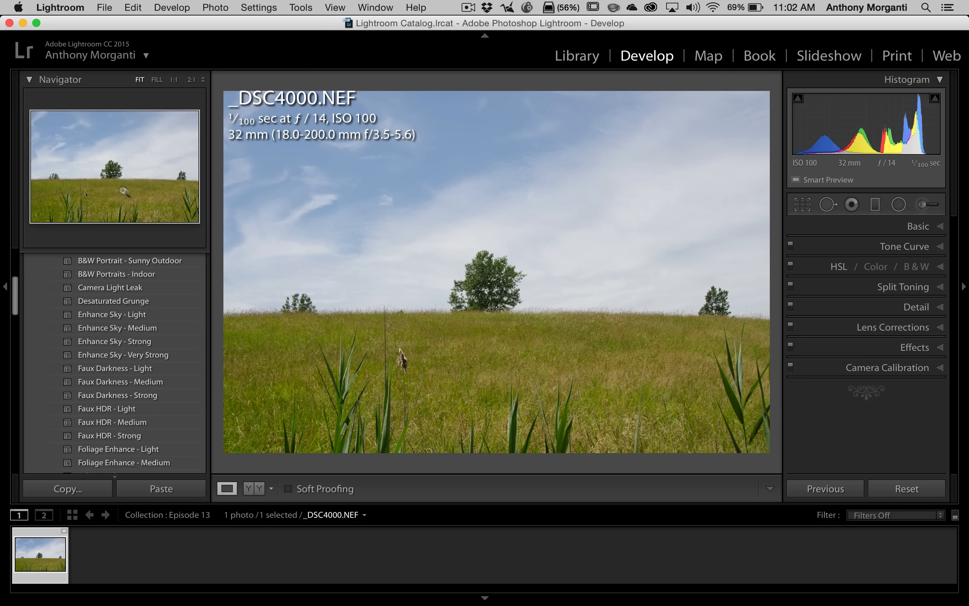
left_click(107, 301)
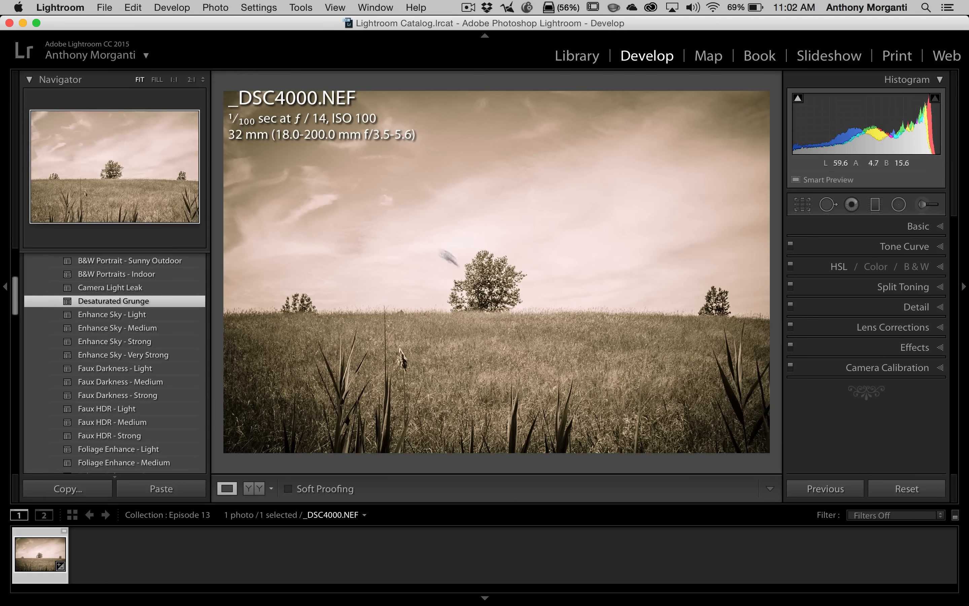
Reset the photo's settings and apply the Faux Darkness - Strong preset to it.
left_click(901, 488)
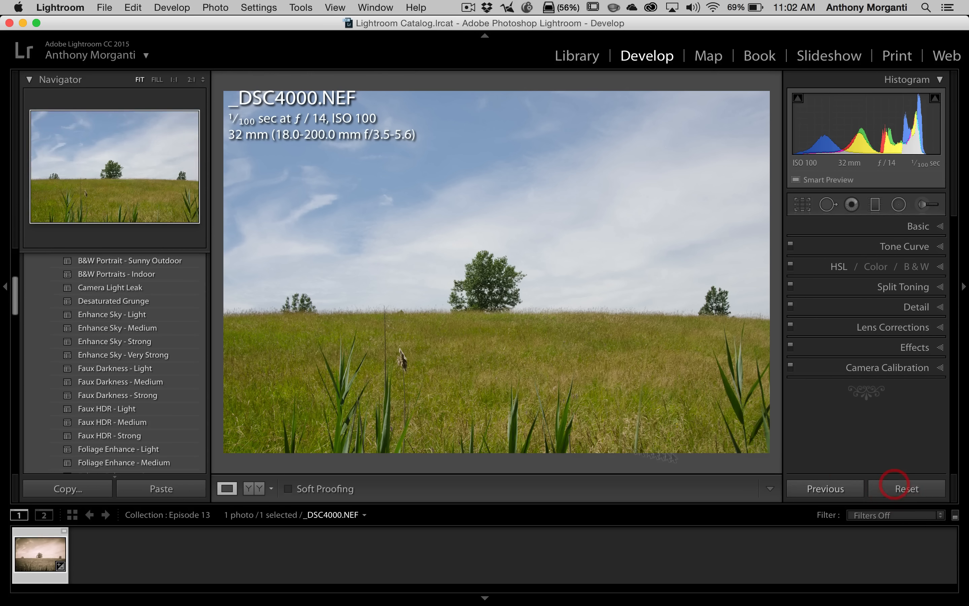
scroll(153, 296, "down", 3)
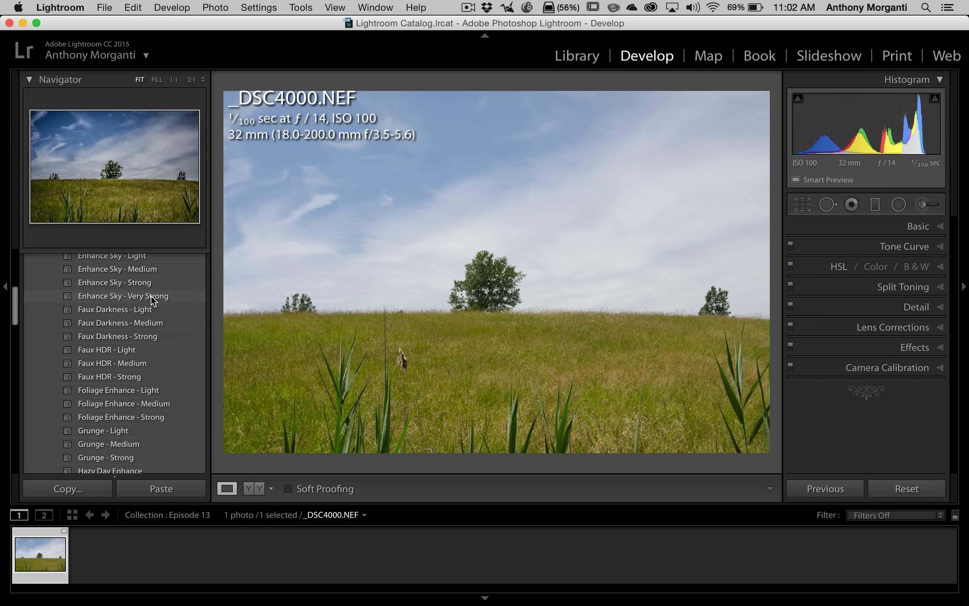
left_click(98, 337)
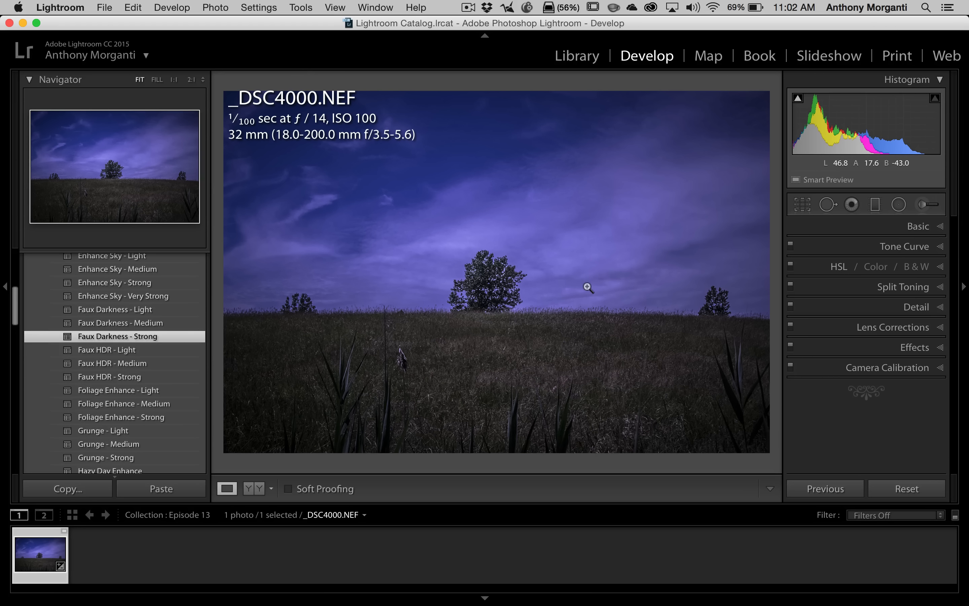
Collapse the expanded preset folder that contains the Faux Darkness presets.
scroll(82, 317, "up", 5)
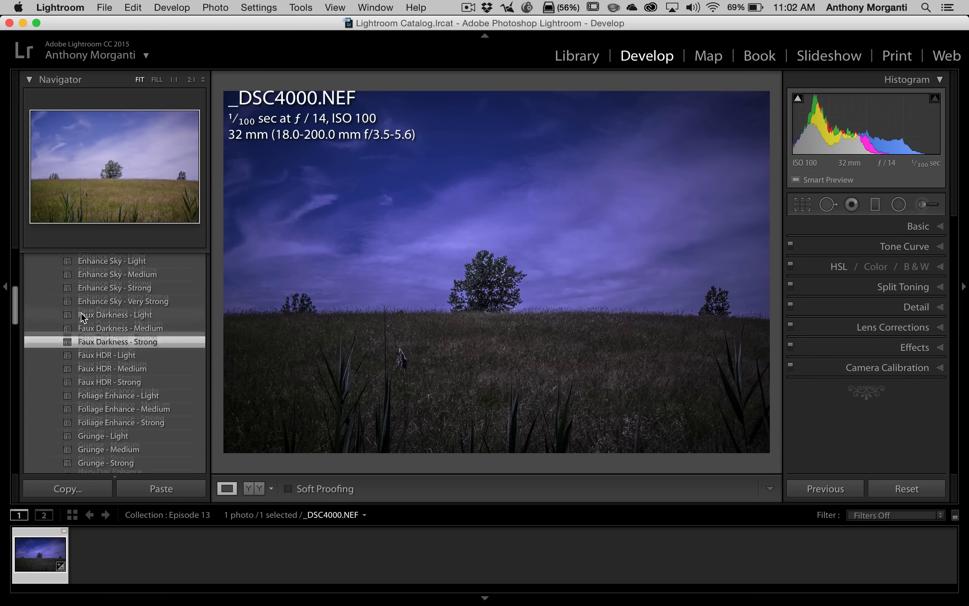
scroll(82, 316, "up", 3)
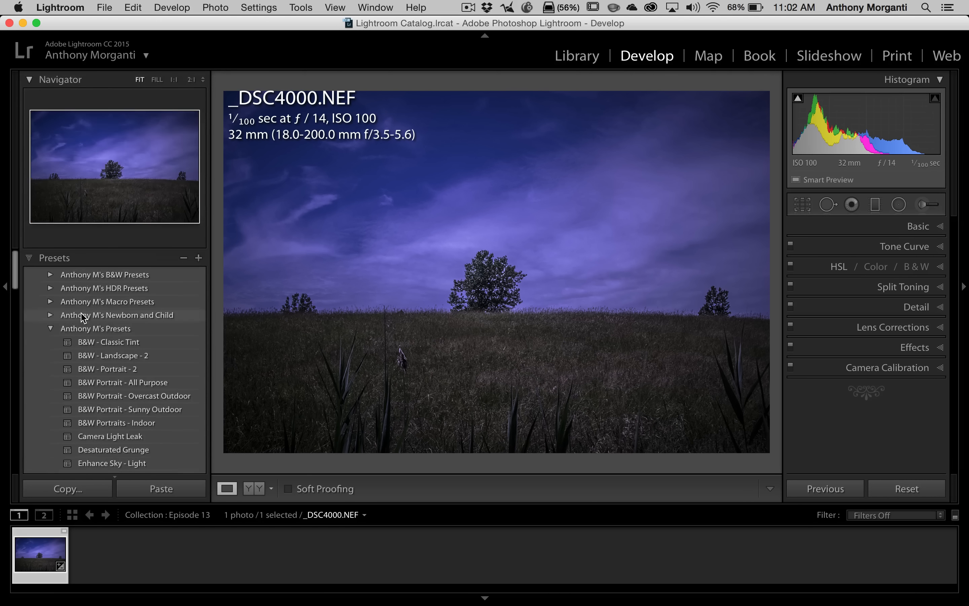
left_click(49, 329)
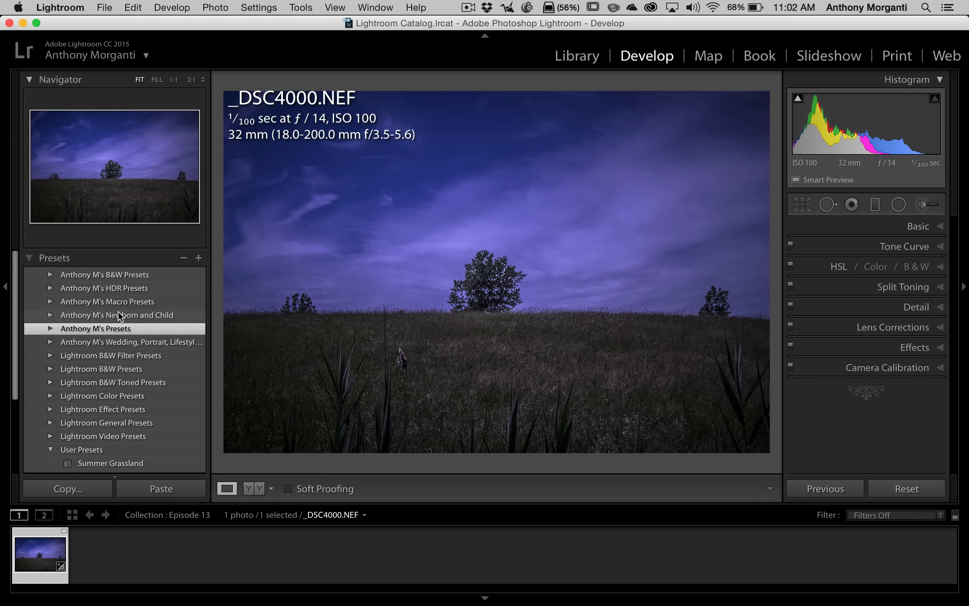